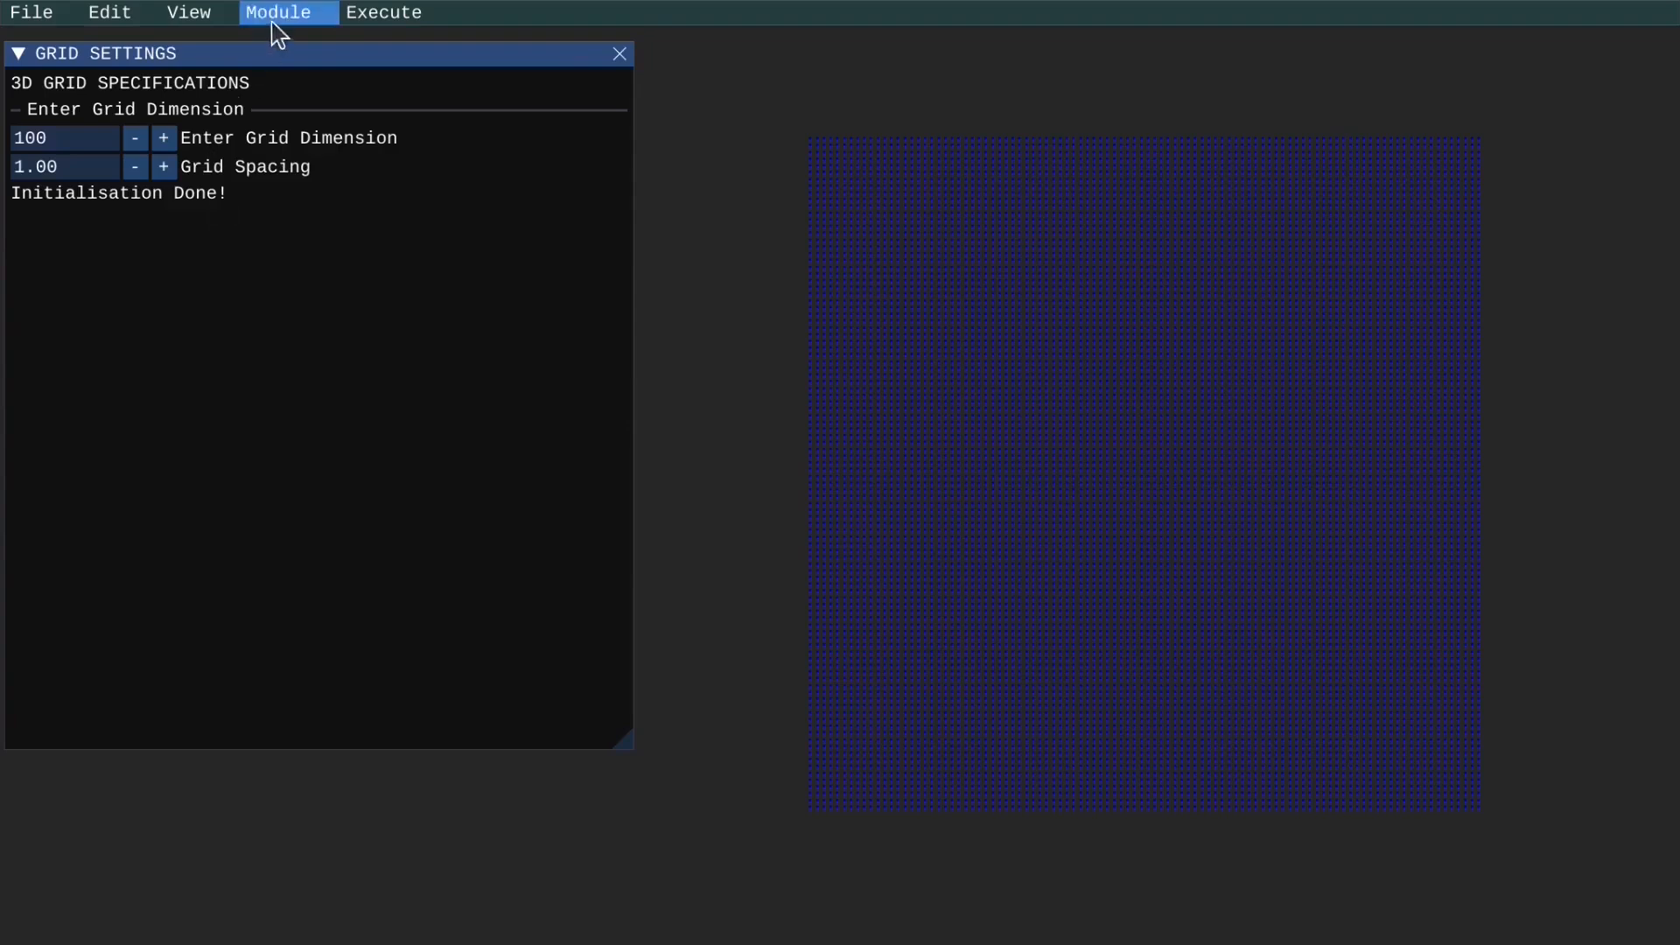
- Activate the lattice module and open the unit lattice settings
left_click(286, 70)
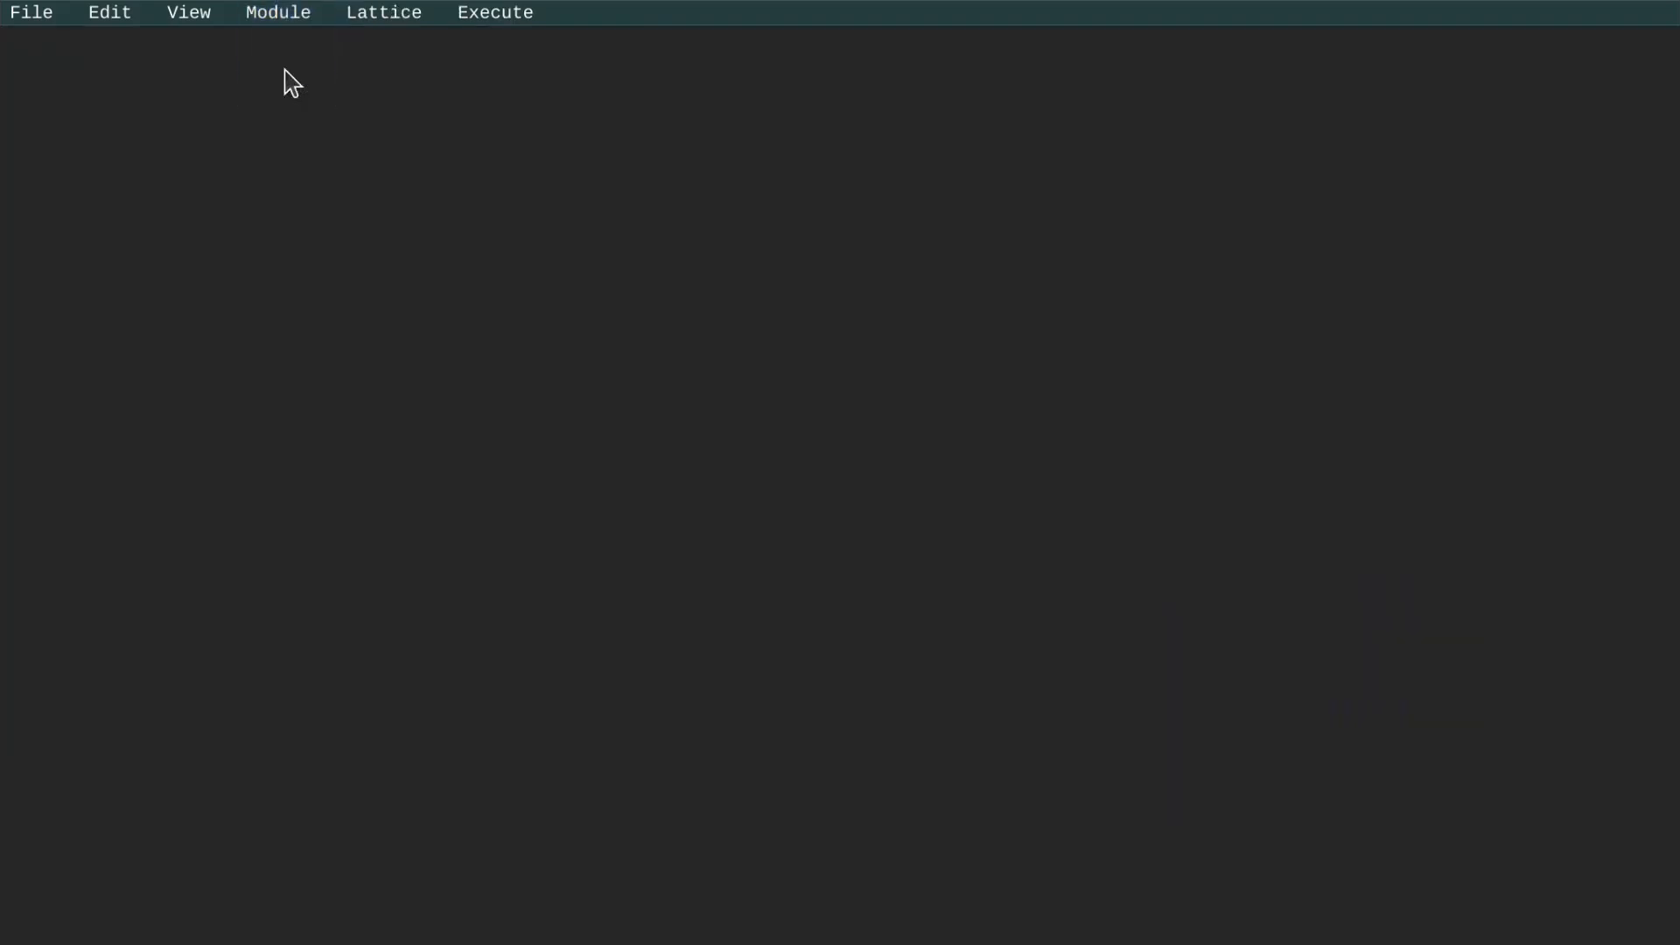
left_click(385, 14)
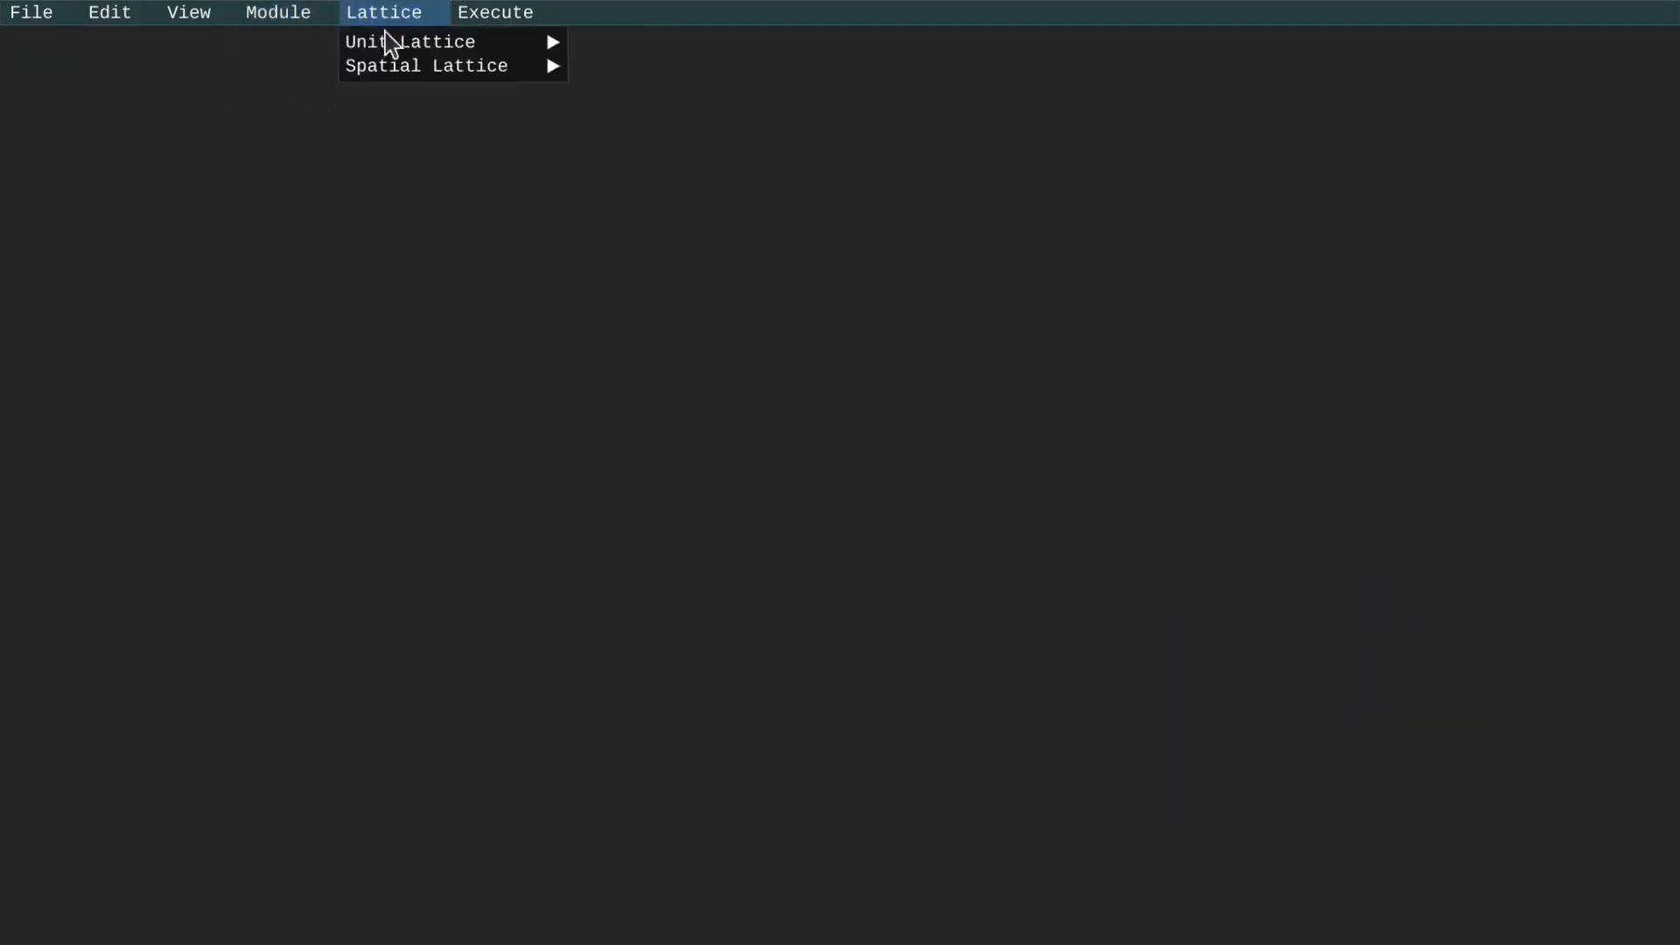
mouse_move(387, 44)
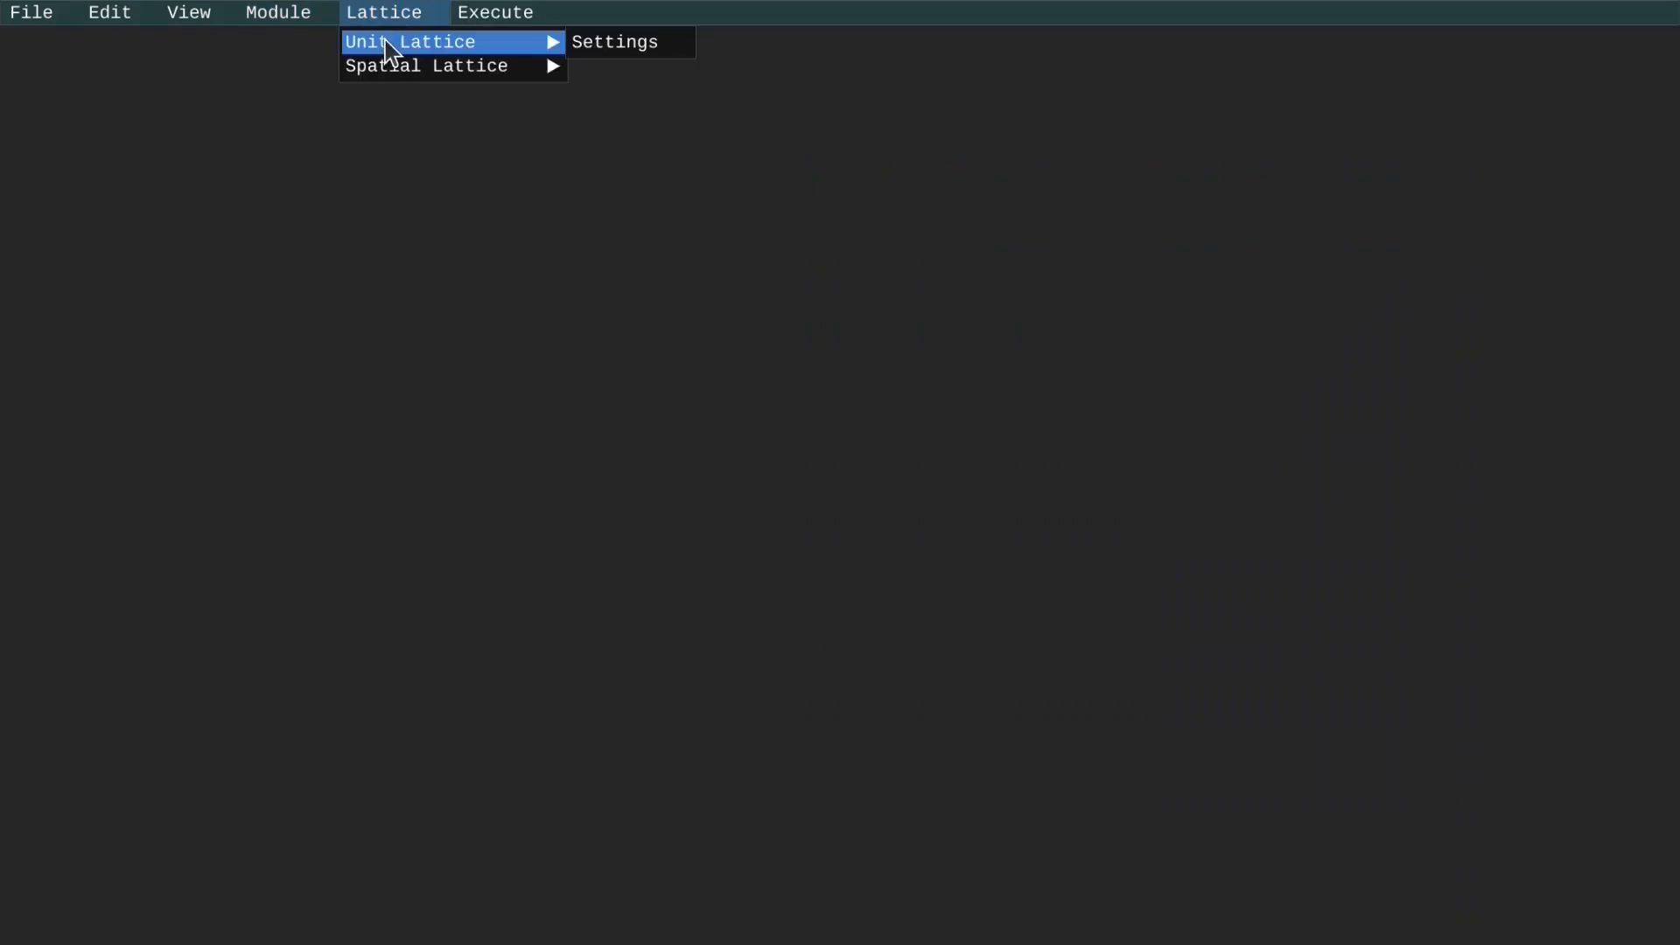
left_click(604, 48)
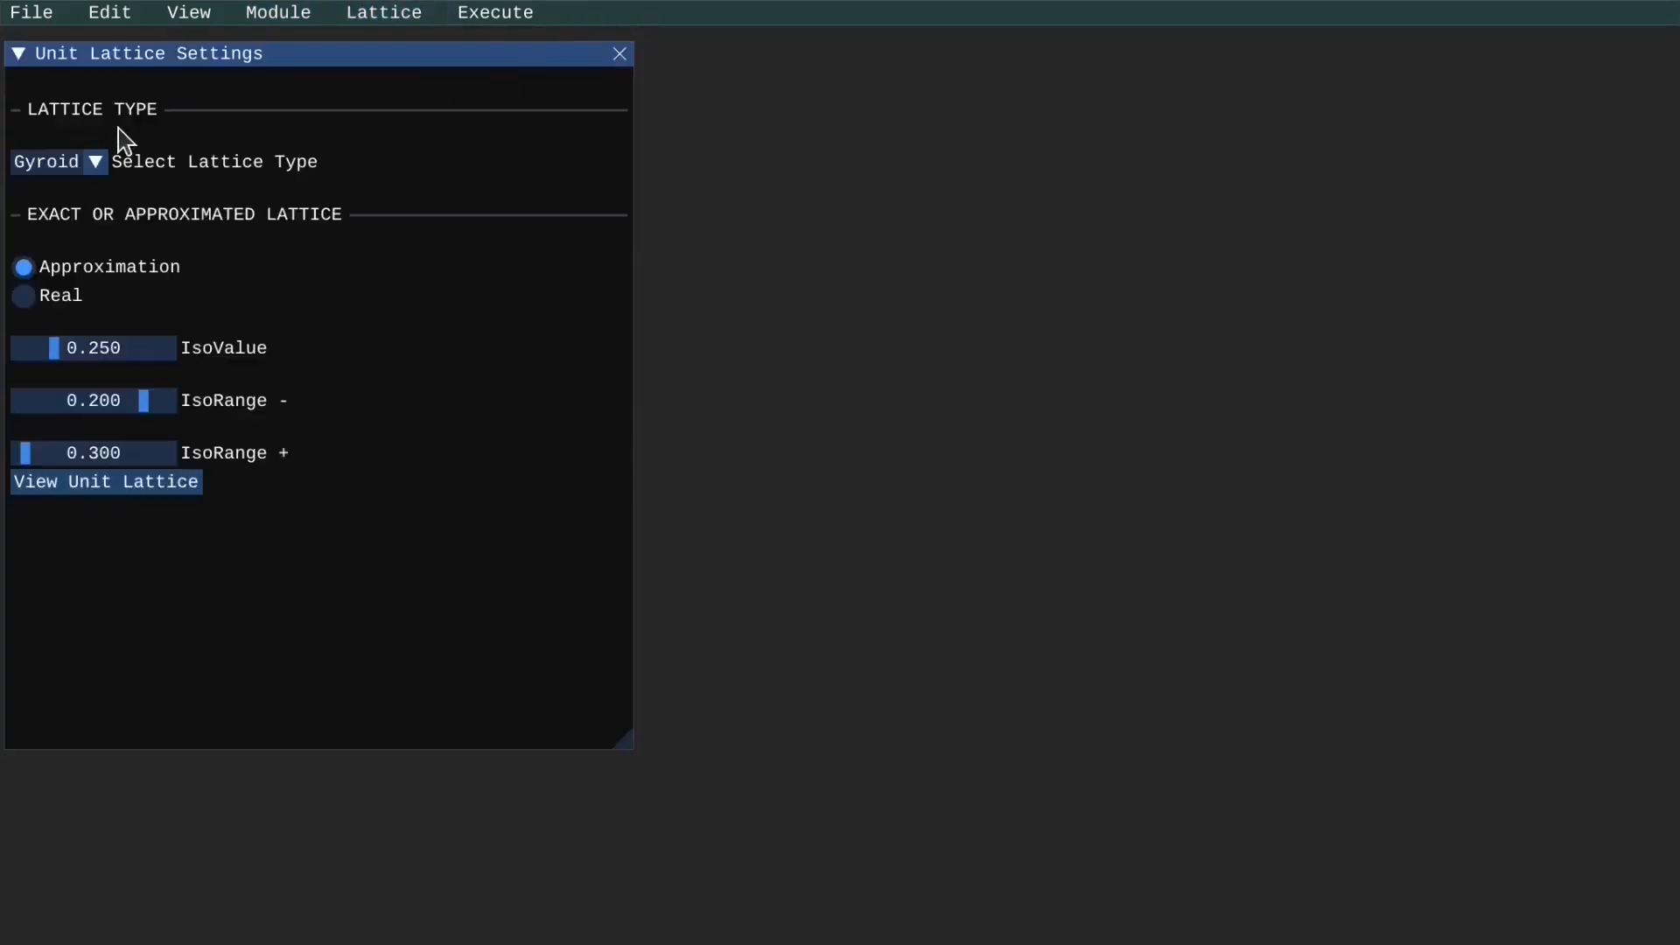
- Generate a Gyroid unit lattice and compare its Approximation and Real forms
left_click(103, 171)
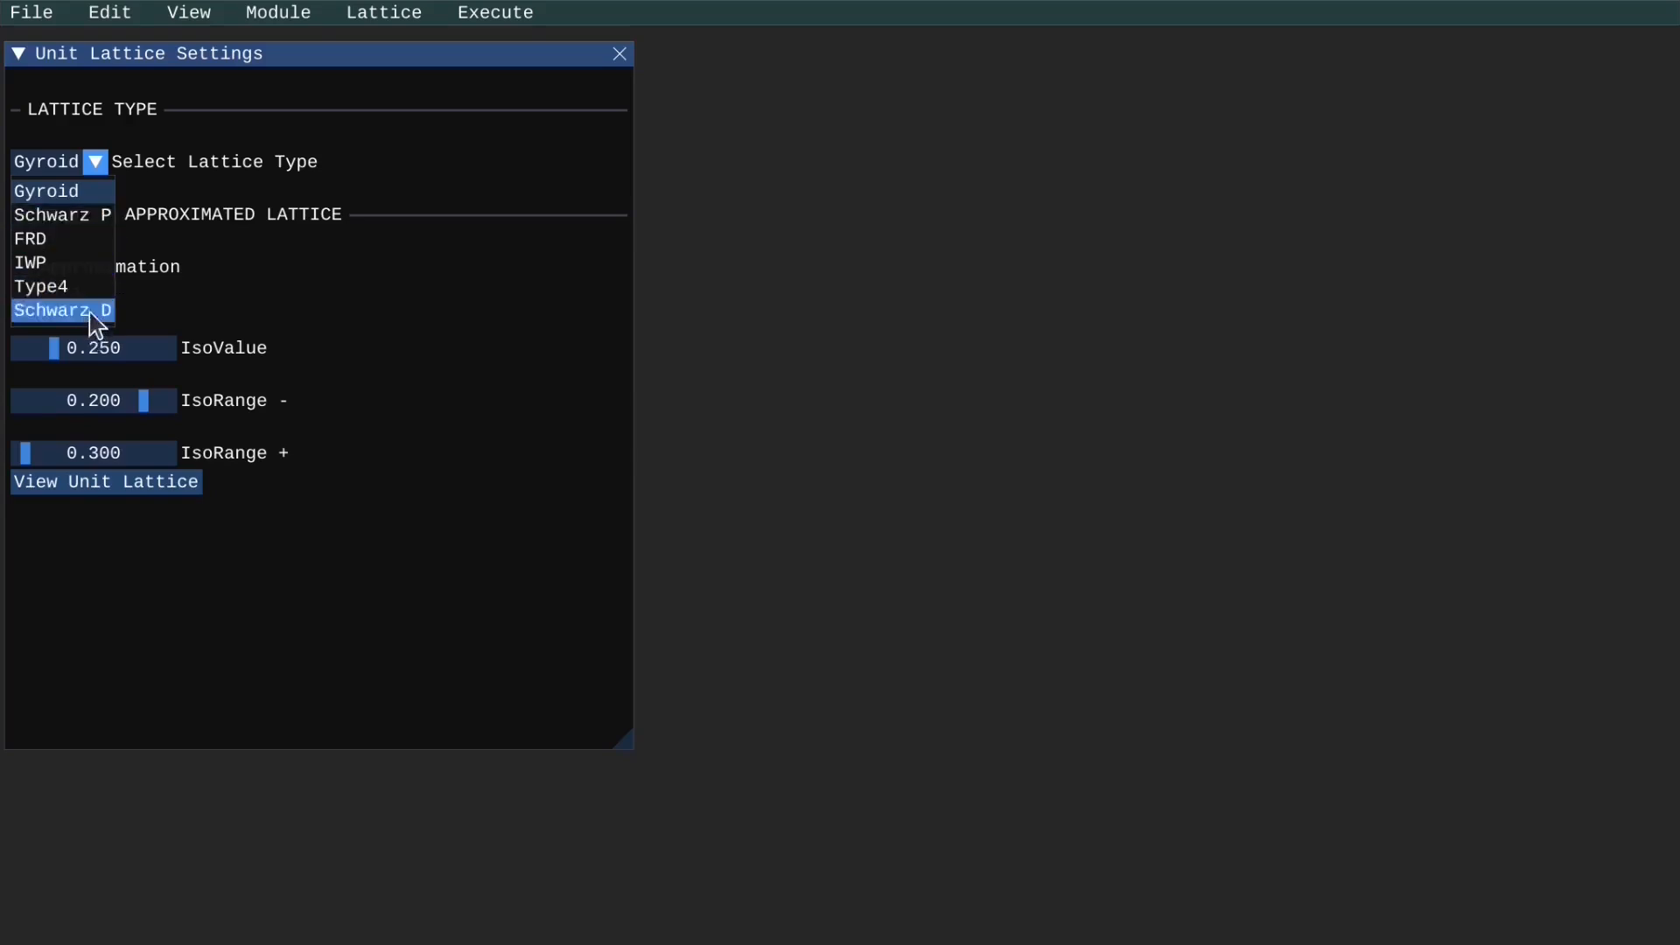
left_click(169, 260)
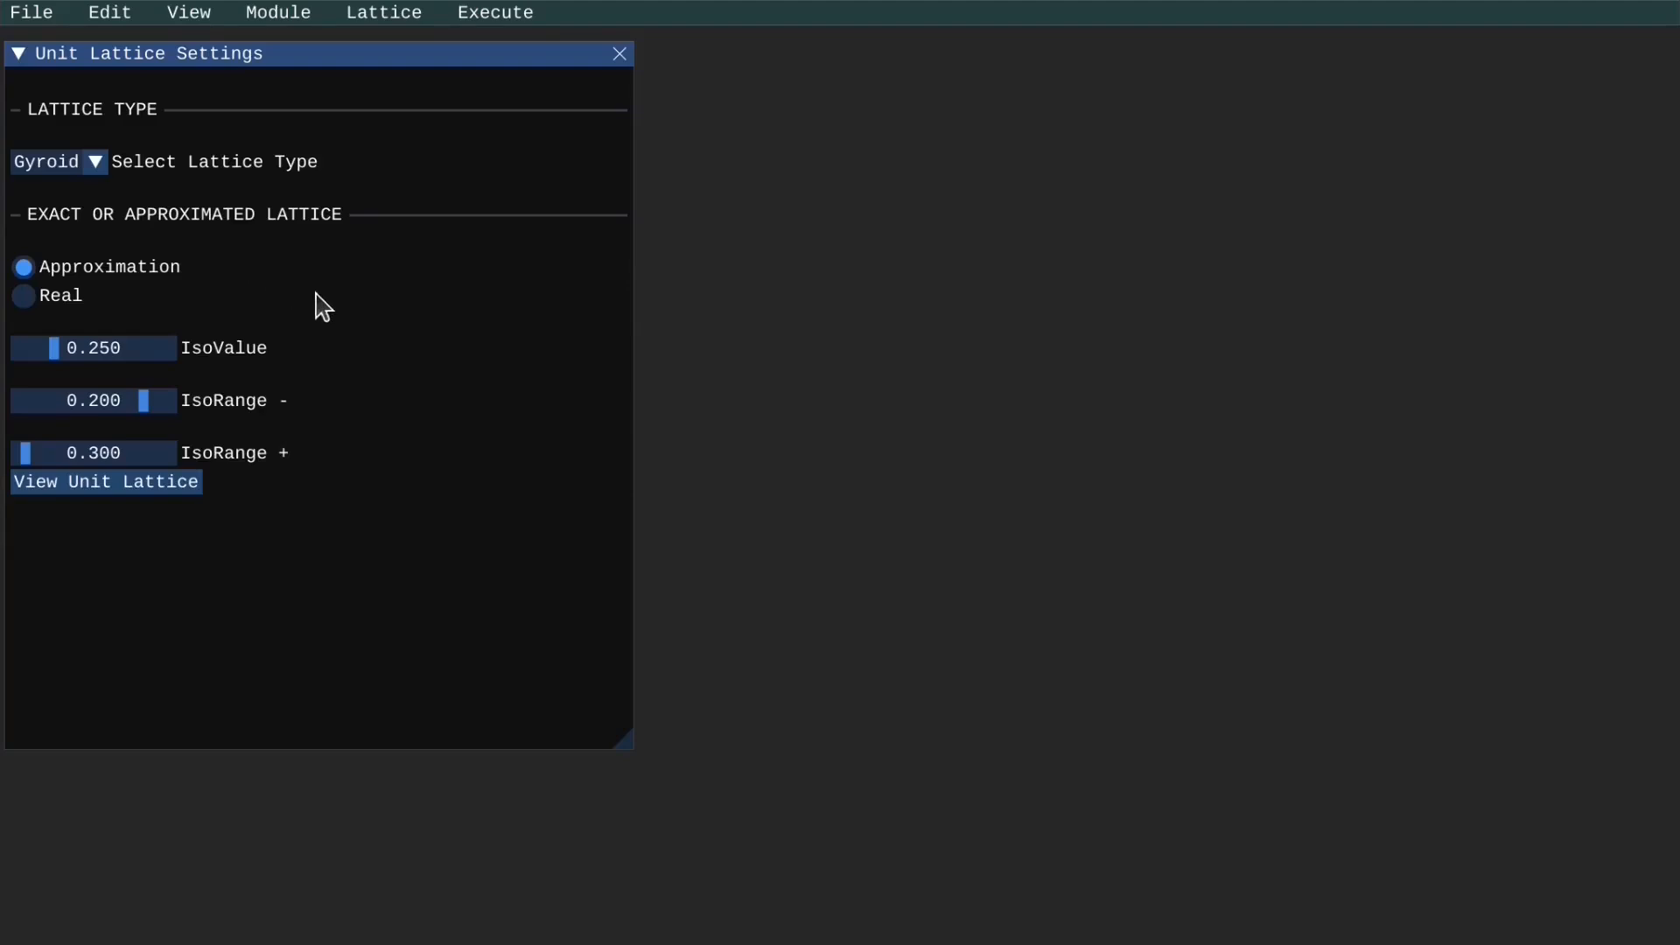
left_click(115, 488)
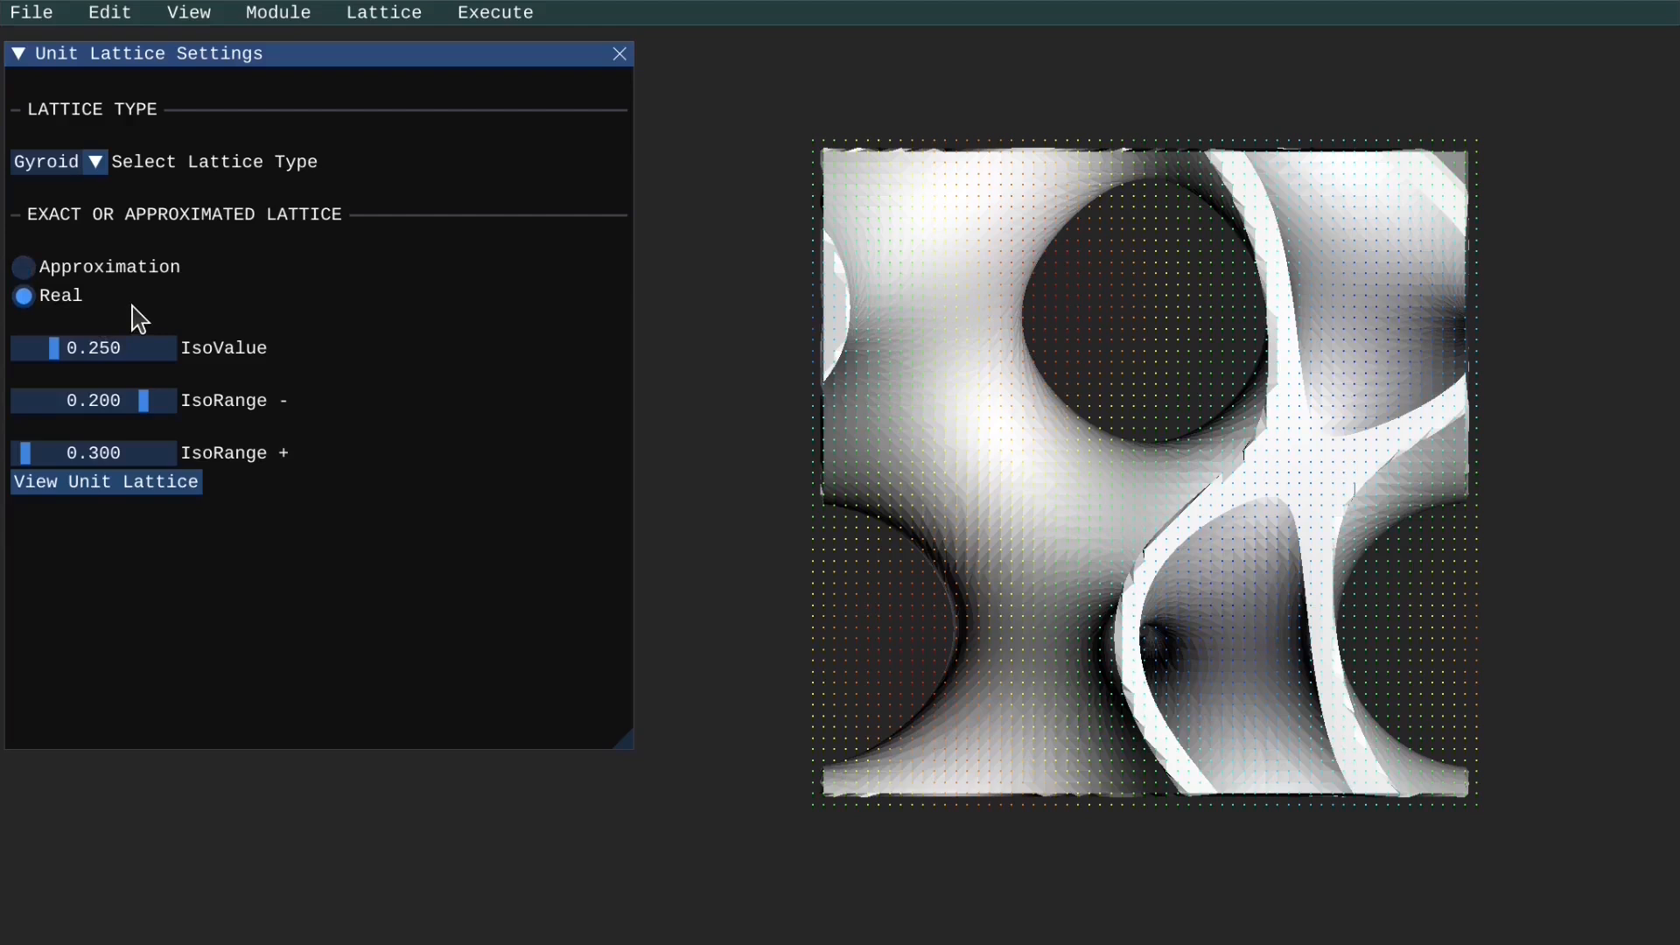
left_click(131, 268)
left_click(86, 302)
- Vary the gyroid's wall thickness, ending with IsoRange - at 0.240 and IsoRange + at 0.486
mouse_move(147, 409)
left_mouse_down()
mouse_move(76, 411)
mouse_move(127, 402)
left_mouse_up()
mouse_move(26, 454)
left_mouse_down()
mouse_move(105, 458)
mouse_move(24, 456)
left_mouse_up()
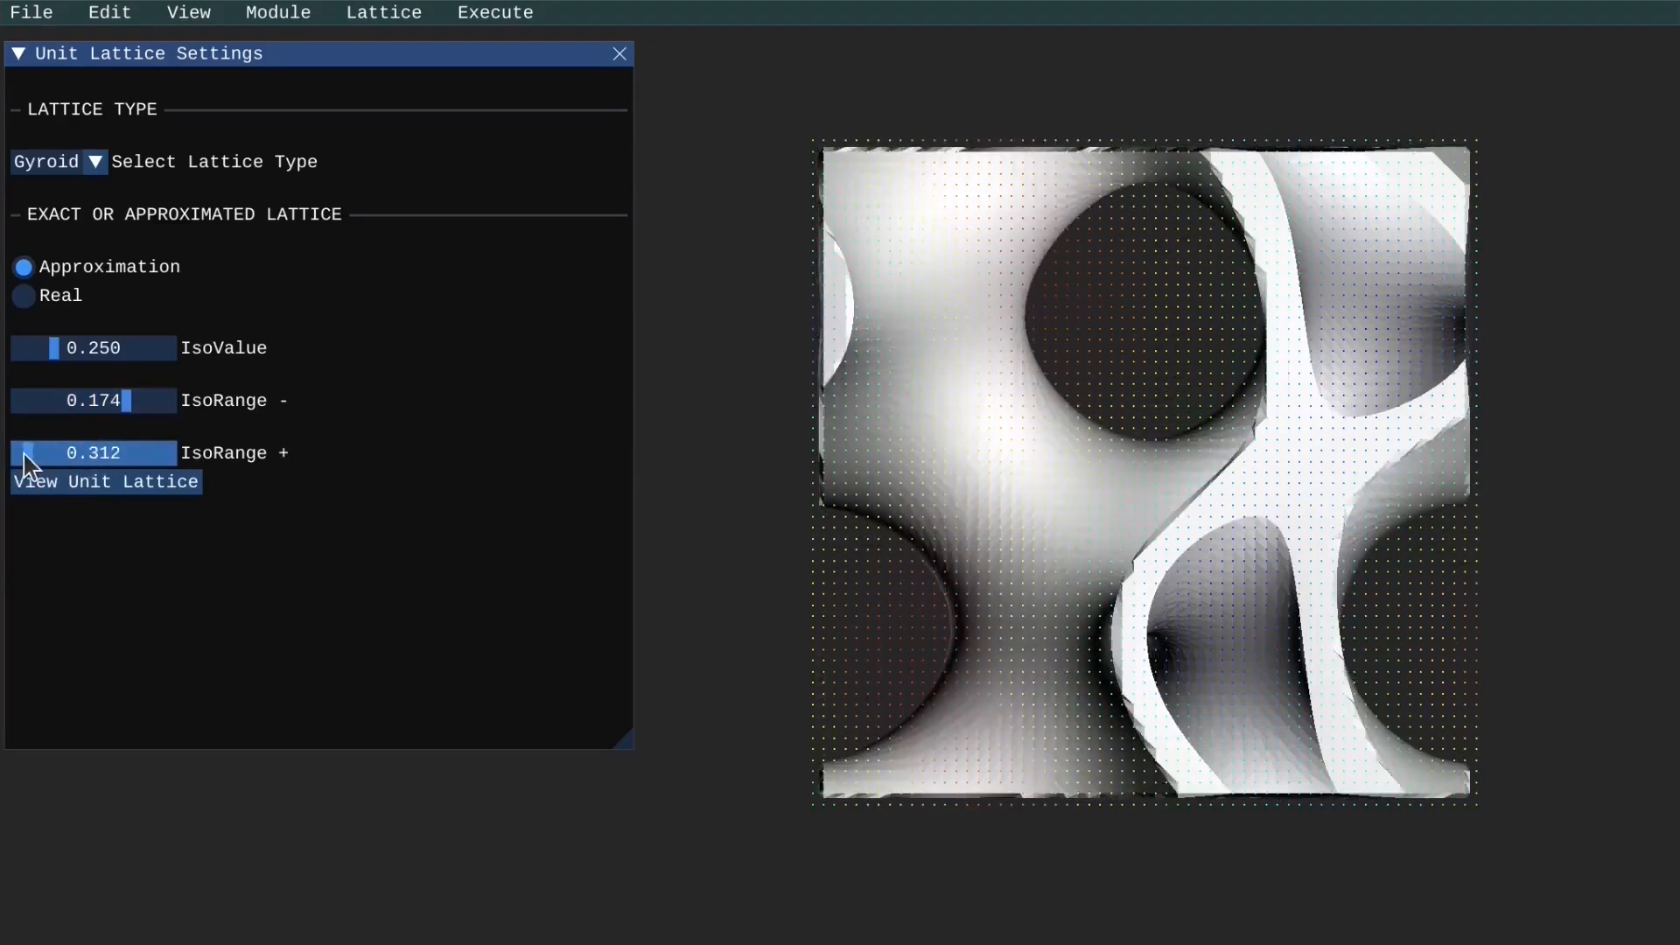
left_click(171, 406)
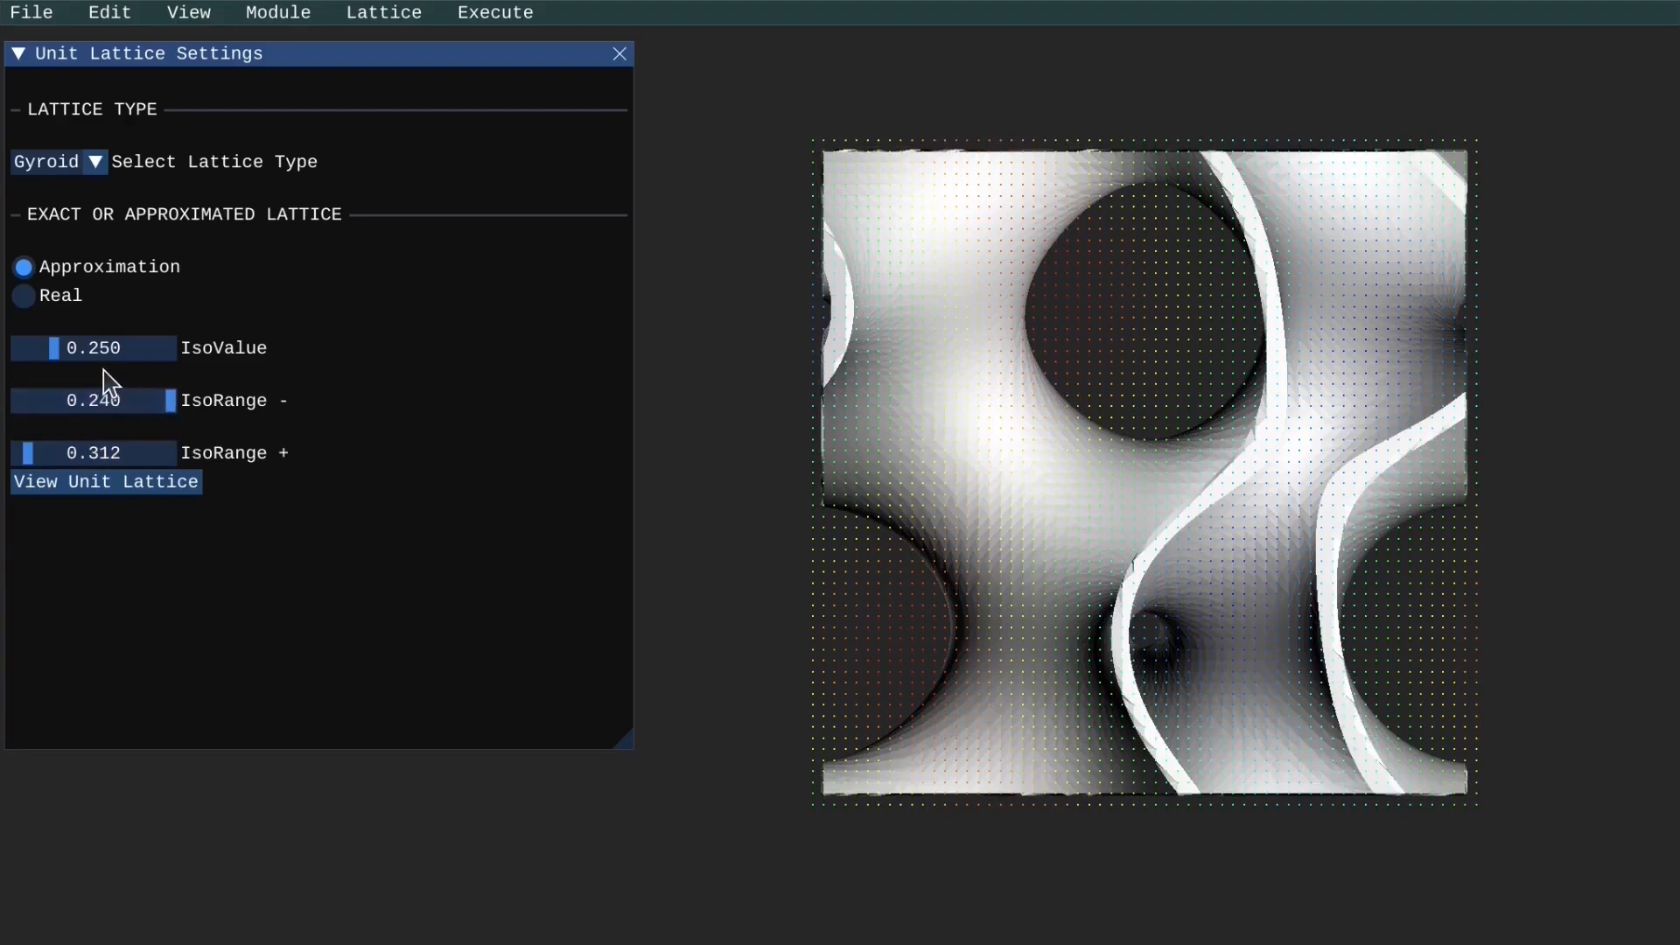
left_click_drag(33, 456, 13, 454)
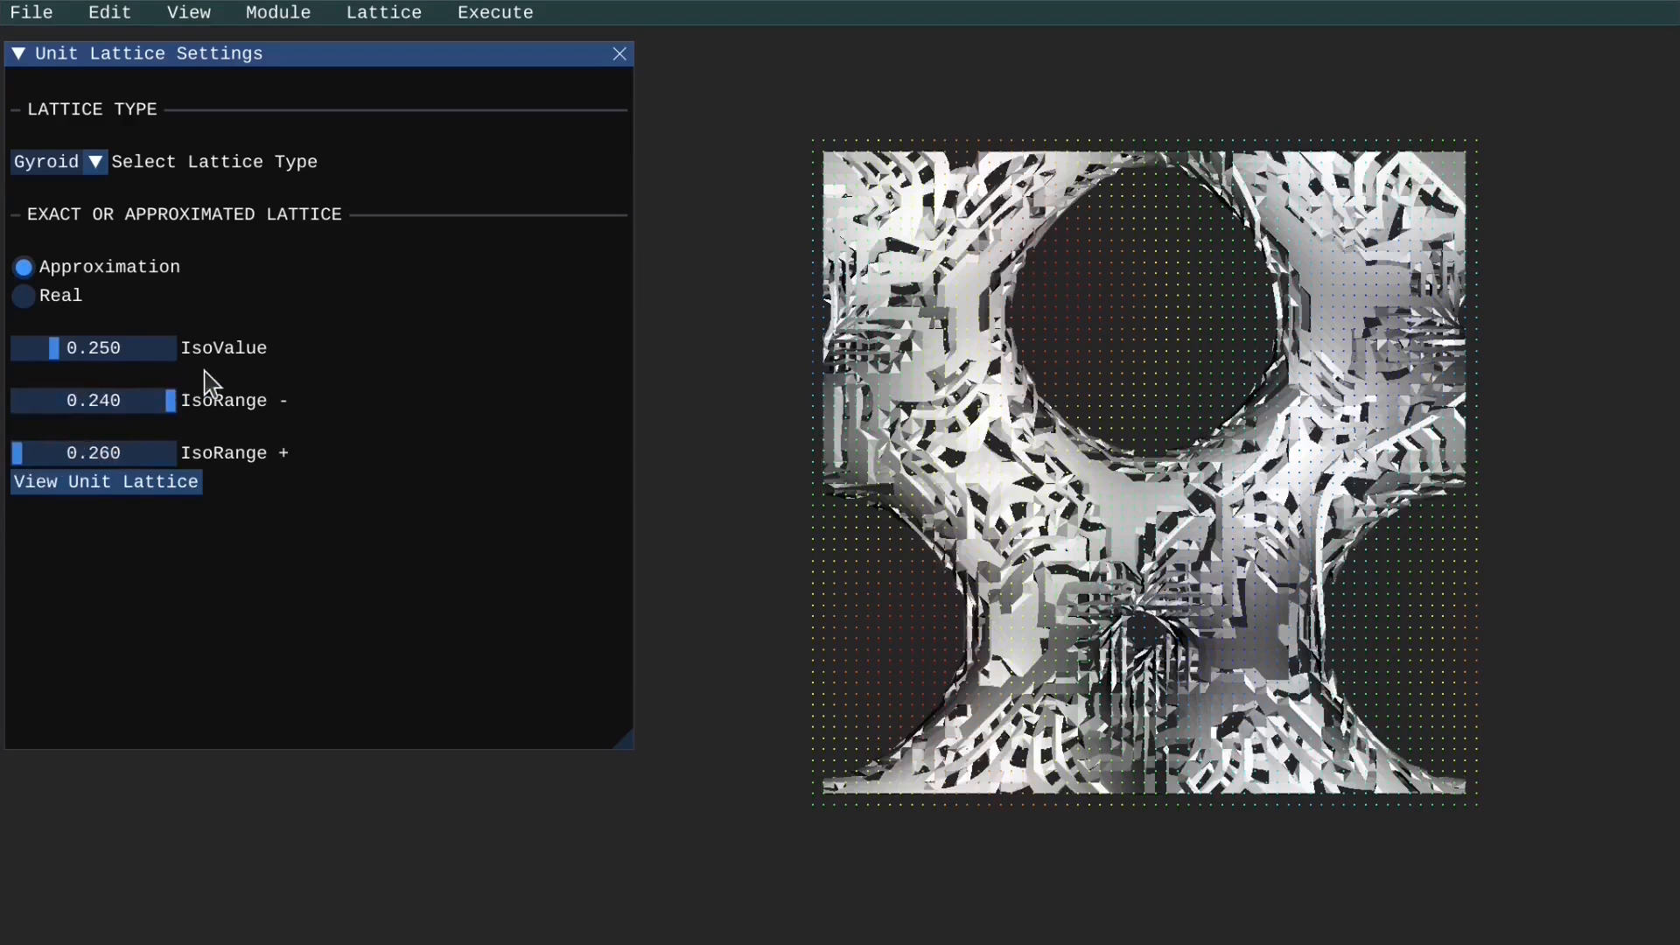
left_click(64, 453)
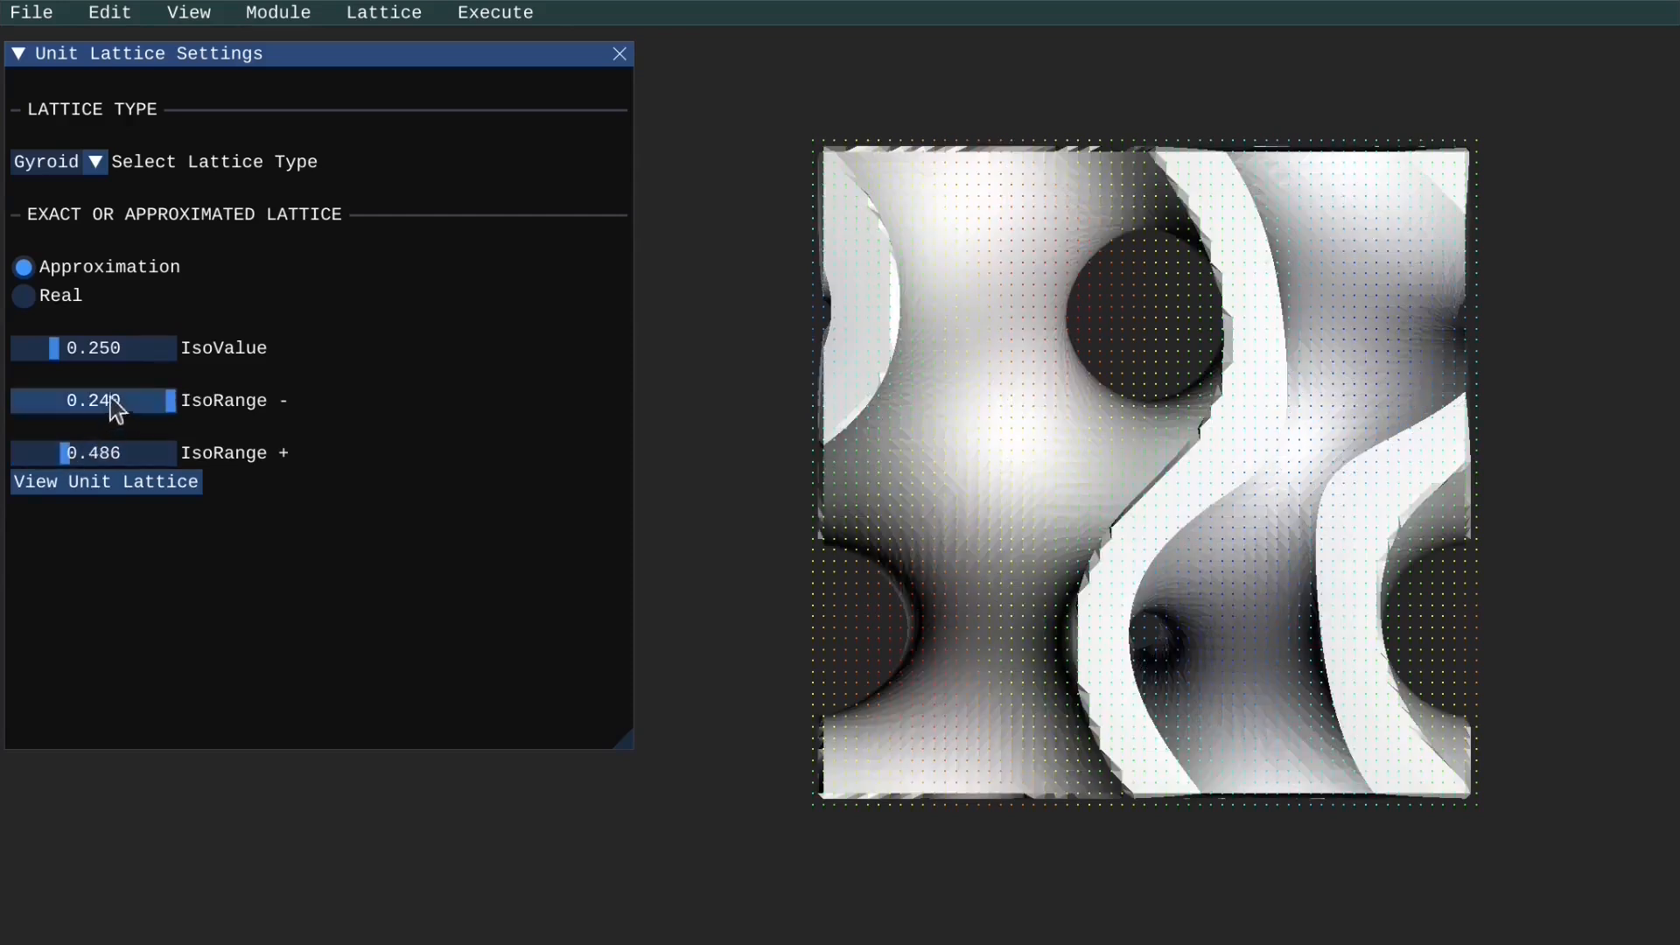
- Switch the lattice type to Schwarz P and set IsoValue to 0.825 and IsoRange - to 0.609
left_click(91, 161)
left_click(71, 213)
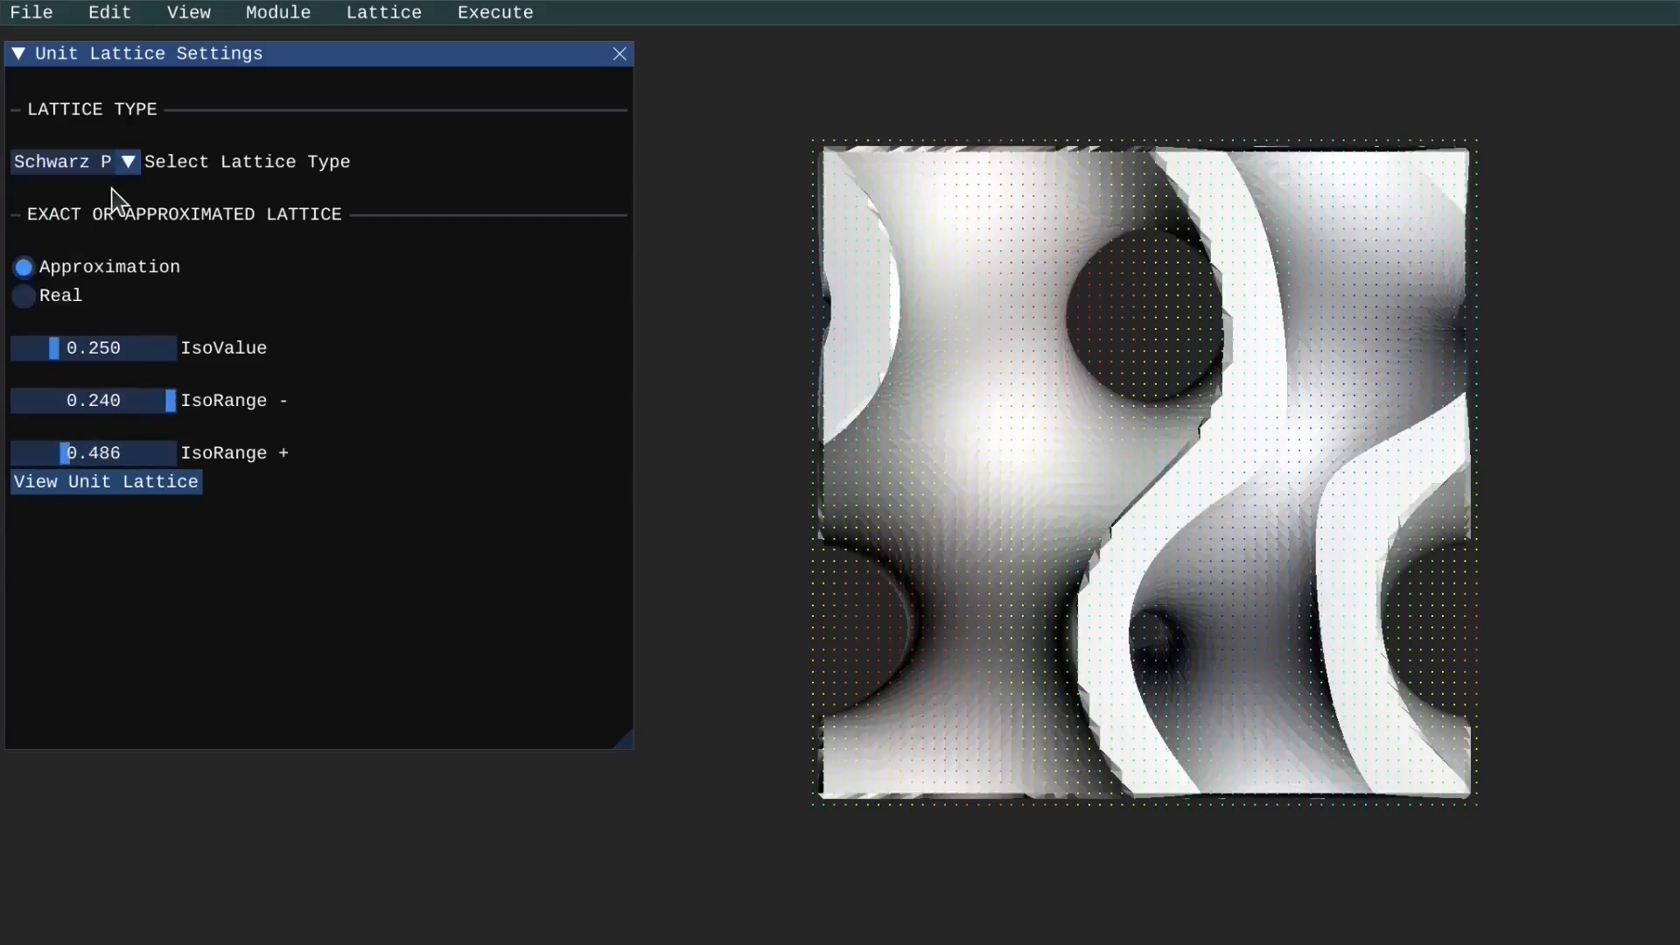
left_click_drag(112, 407, 149, 354)
left_click(119, 350)
left_click_drag(61, 403, 138, 418)
- Show the Schwarz P lattice in its Real form, return to Approximation and regenerate the unit lattice
left_click(66, 296)
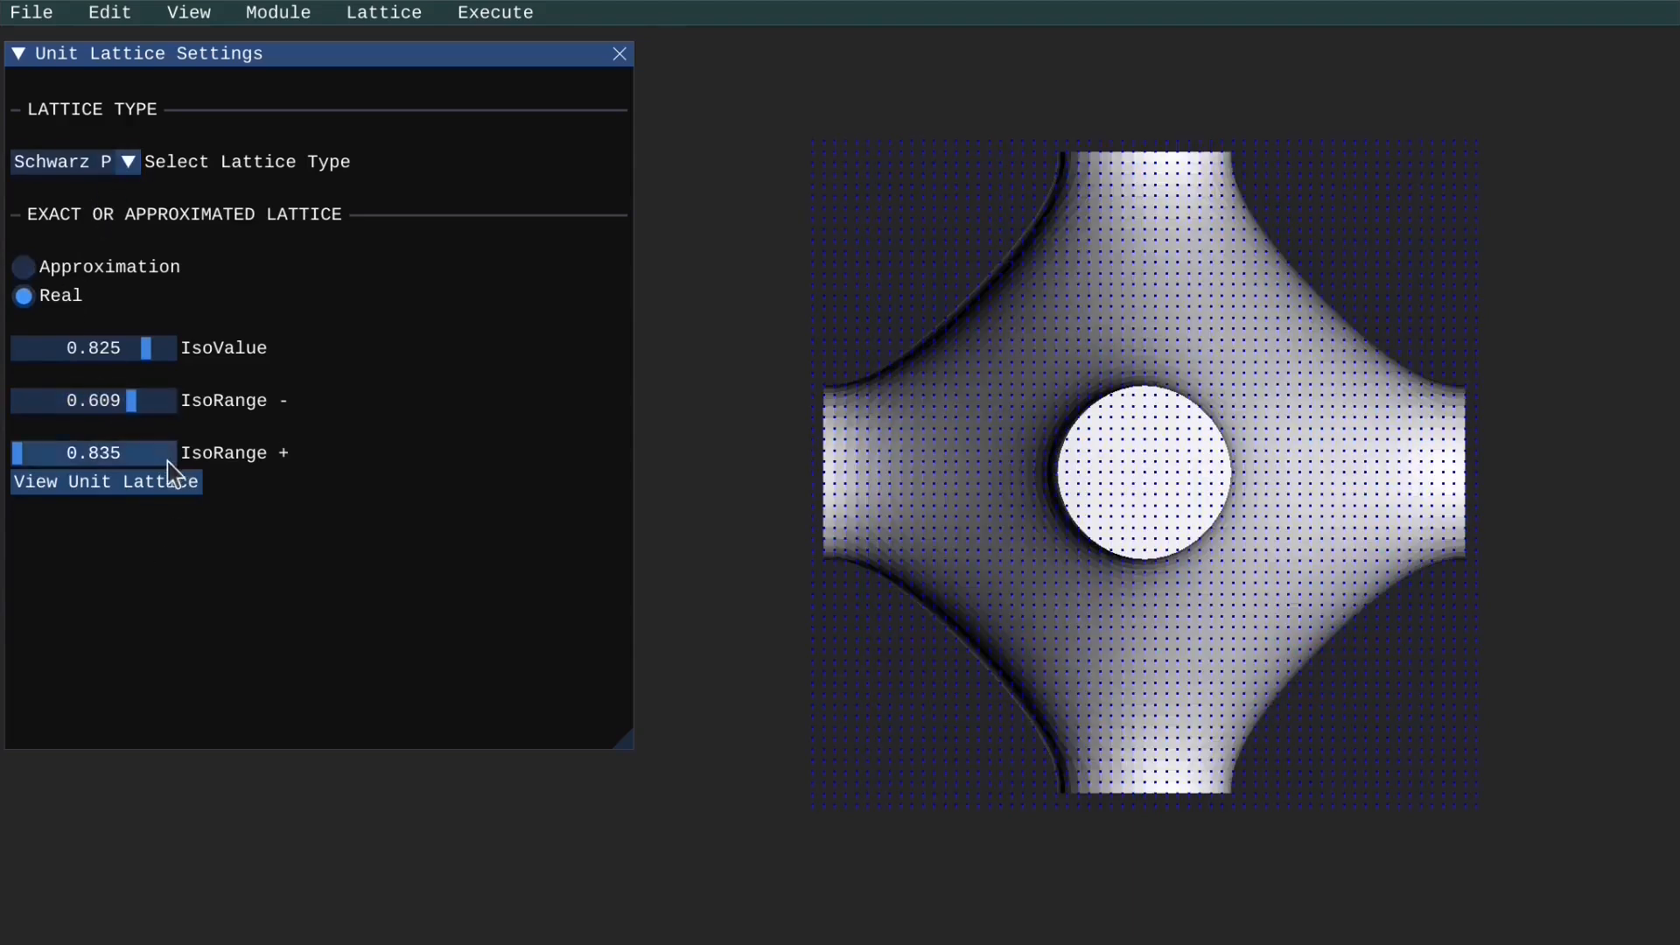
left_click(136, 272)
left_click(113, 481)
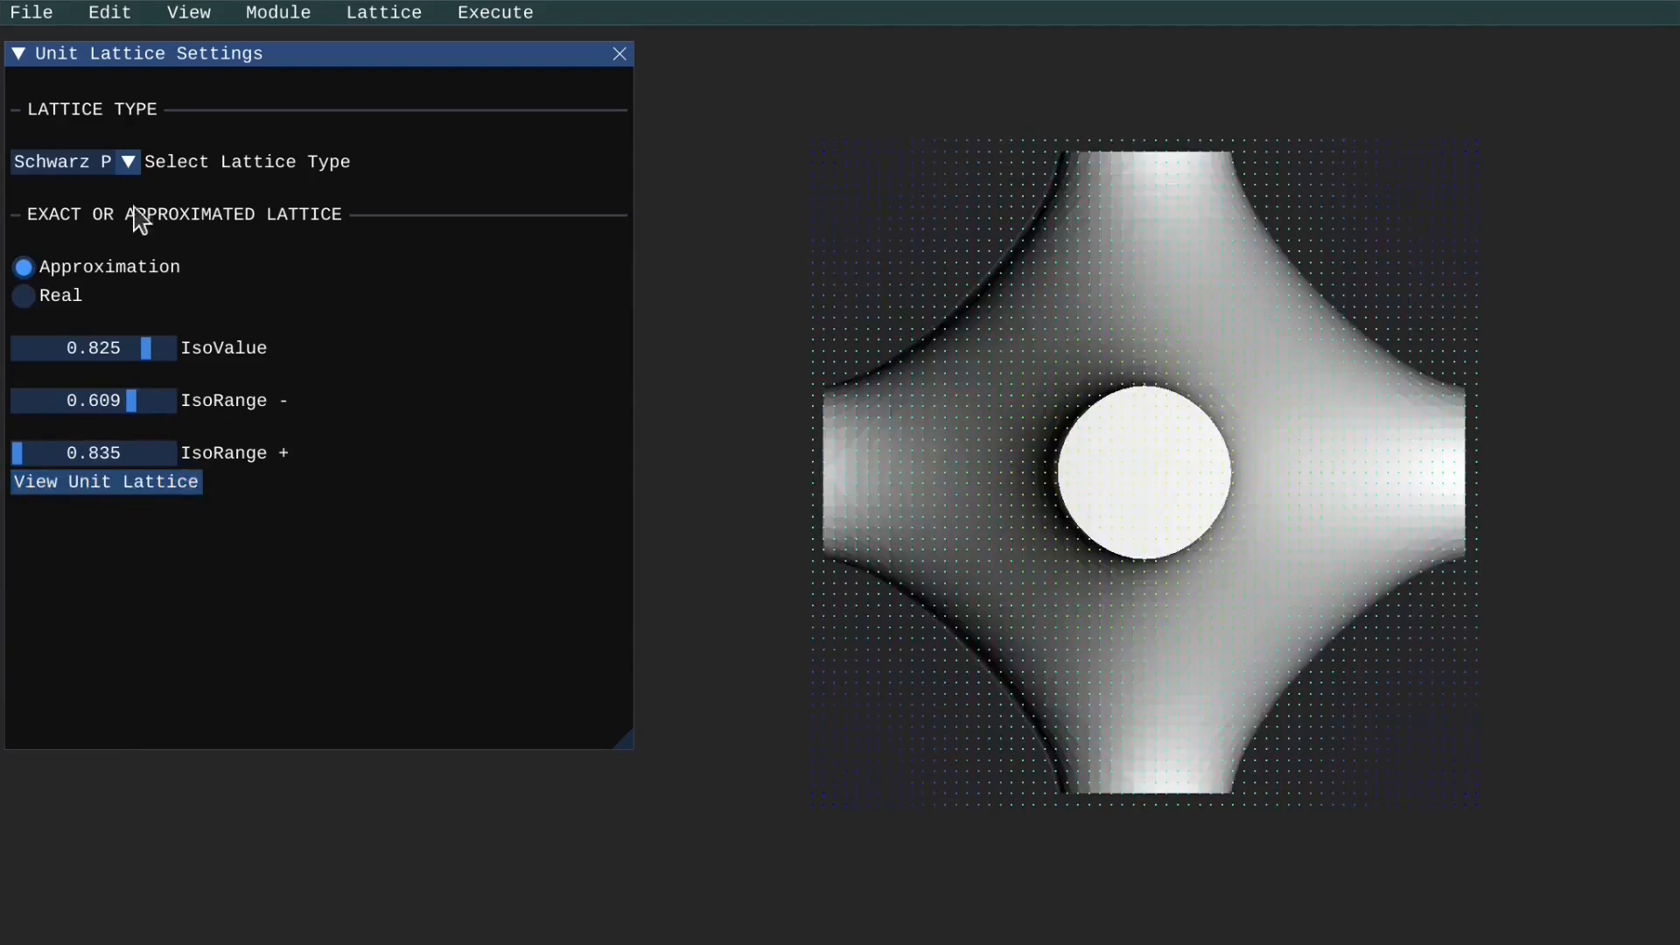
- Switch the lattice type to FRD and generate its unit lattice
left_click(113, 166)
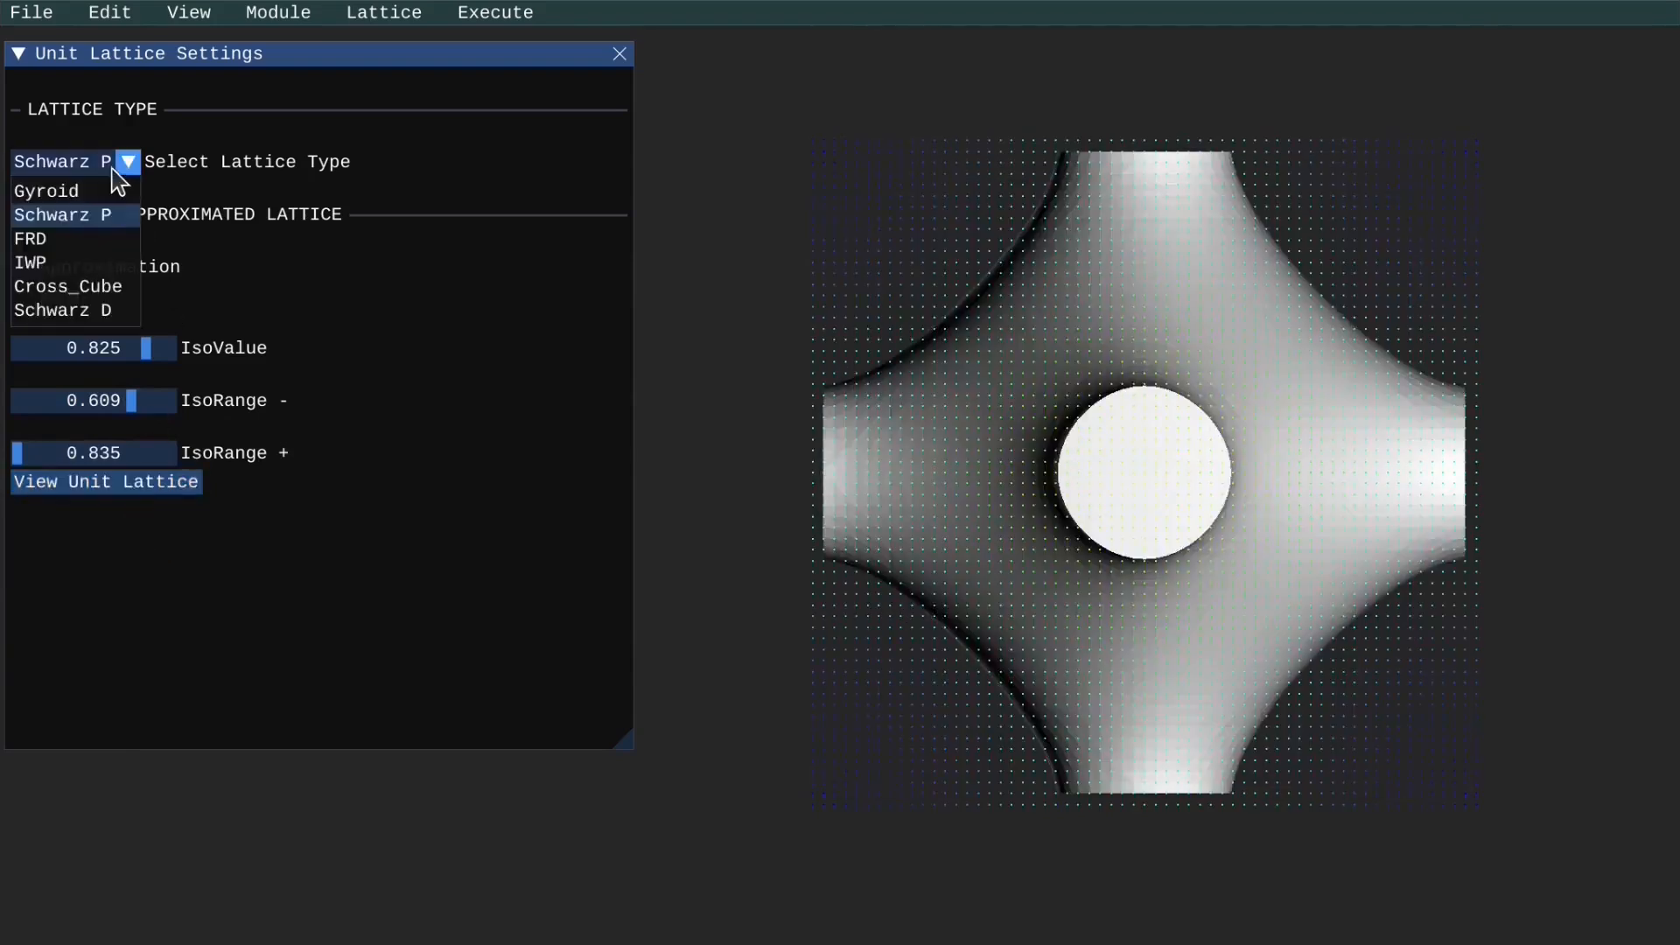
left_click(79, 240)
left_click(113, 481)
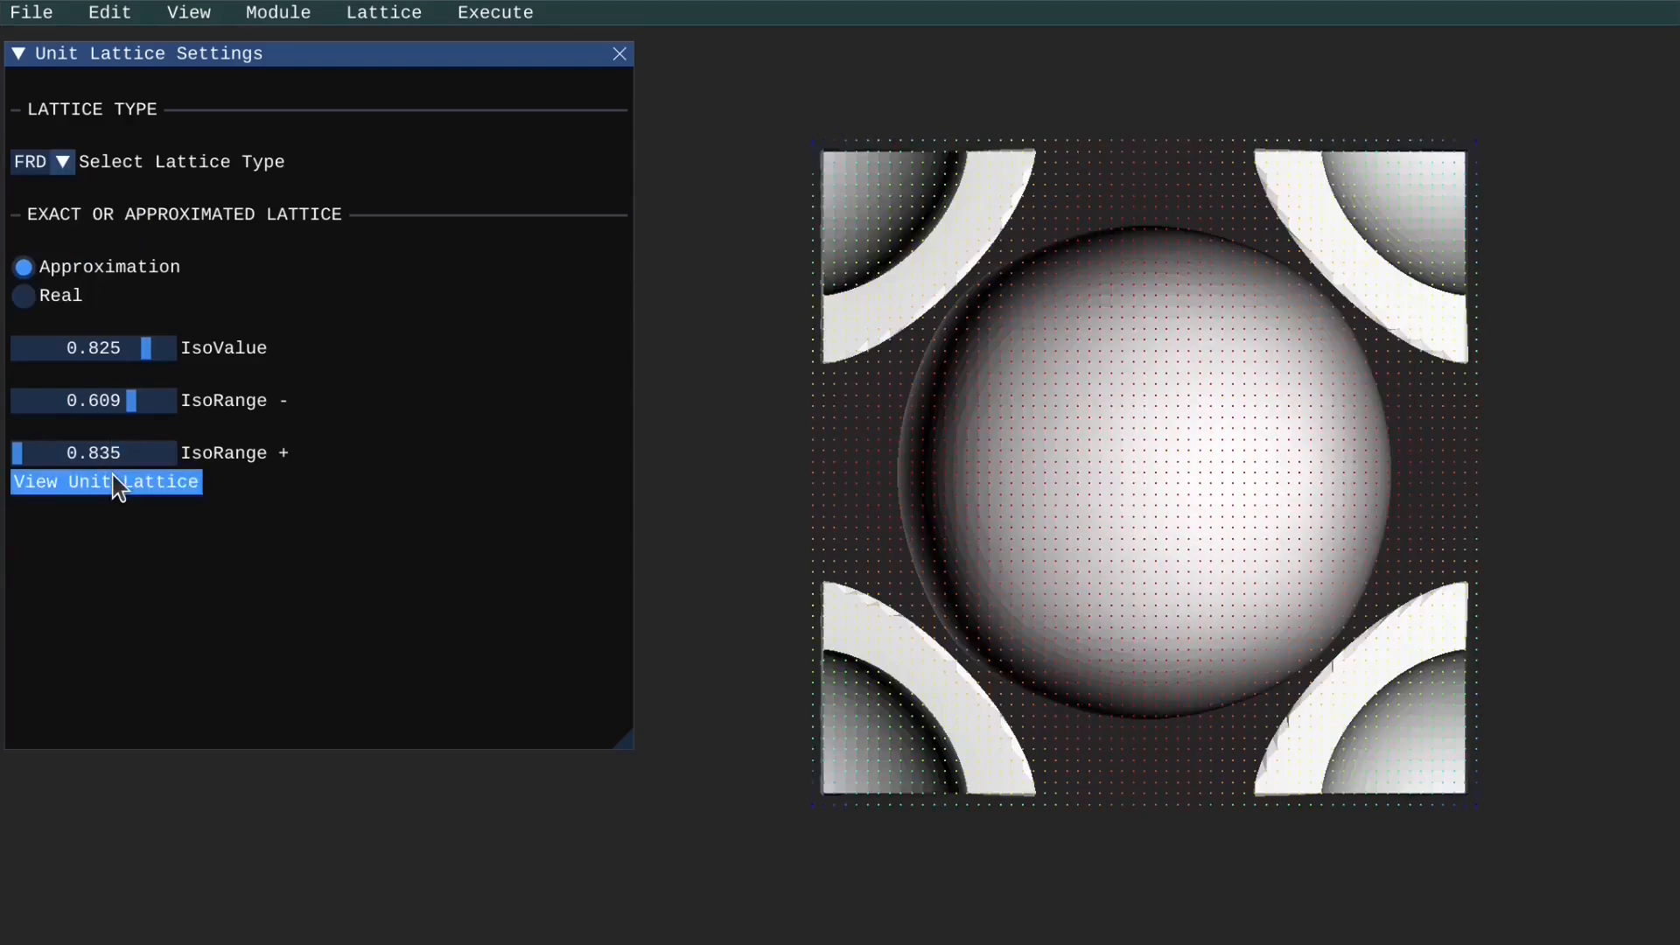
- Adjust the FRD lattice to IsoValue 0.980, IsoRange - 0.944 and IsoRange + 0.990
left_click_drag(144, 348, 56, 349)
left_click_drag(109, 399, 155, 400)
left_click(98, 453)
left_click_drag(104, 461, 175, 472)
left_click_drag(156, 408, 172, 421)
left_click_drag(172, 348, 173, 379)
left_click_drag(41, 401, 169, 425)
- Generate an IWP unit lattice and adjust it to IsoValue 0.913, IsoRange - 0.875 and IsoRange + 0.923
left_click(61, 163)
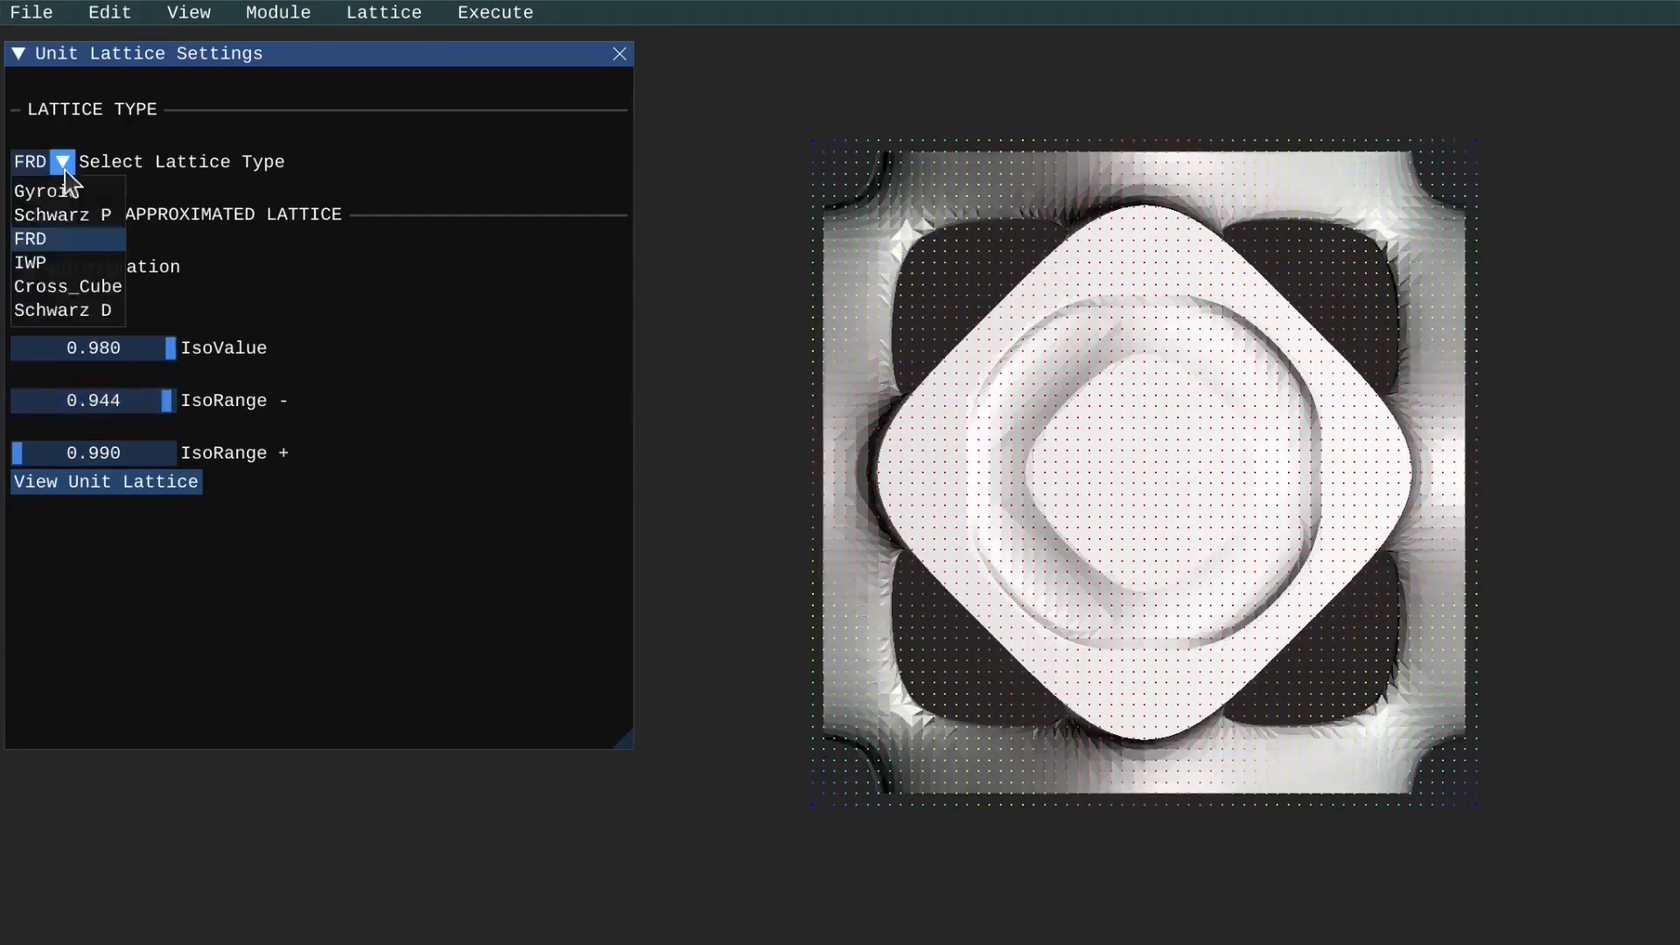
left_click(58, 264)
left_click(92, 483)
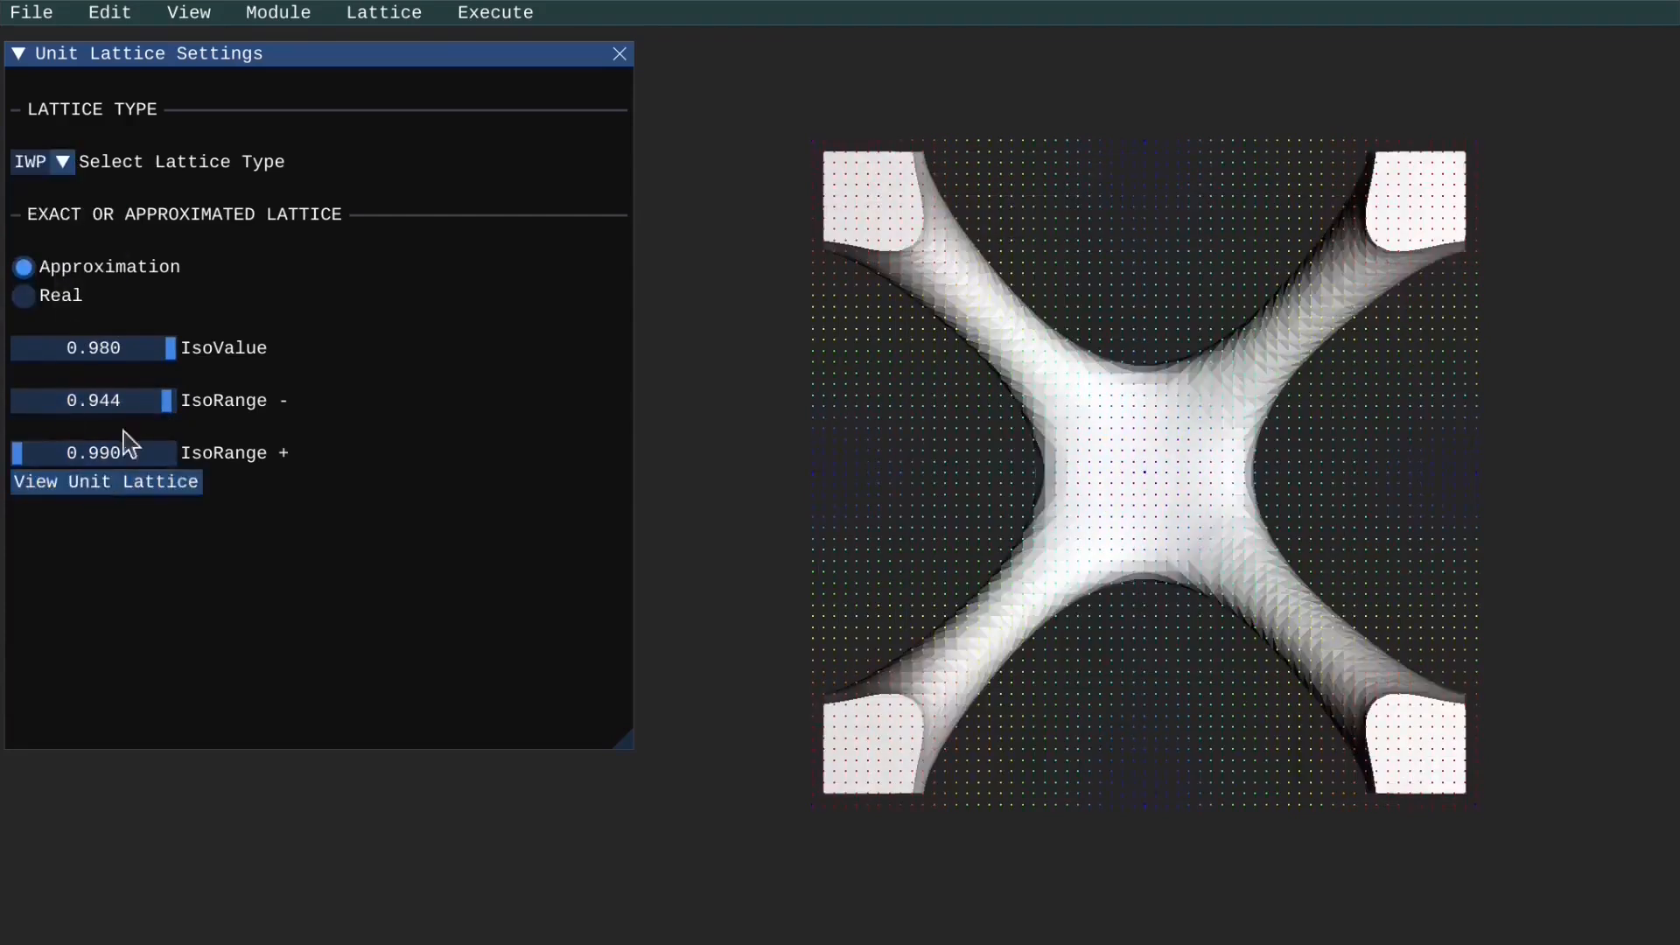
left_click_drag(161, 406, 179, 410)
left_click_drag(163, 350, 18, 459)
left_click_drag(105, 407, 141, 415)
left_click_drag(111, 346, 17, 472)
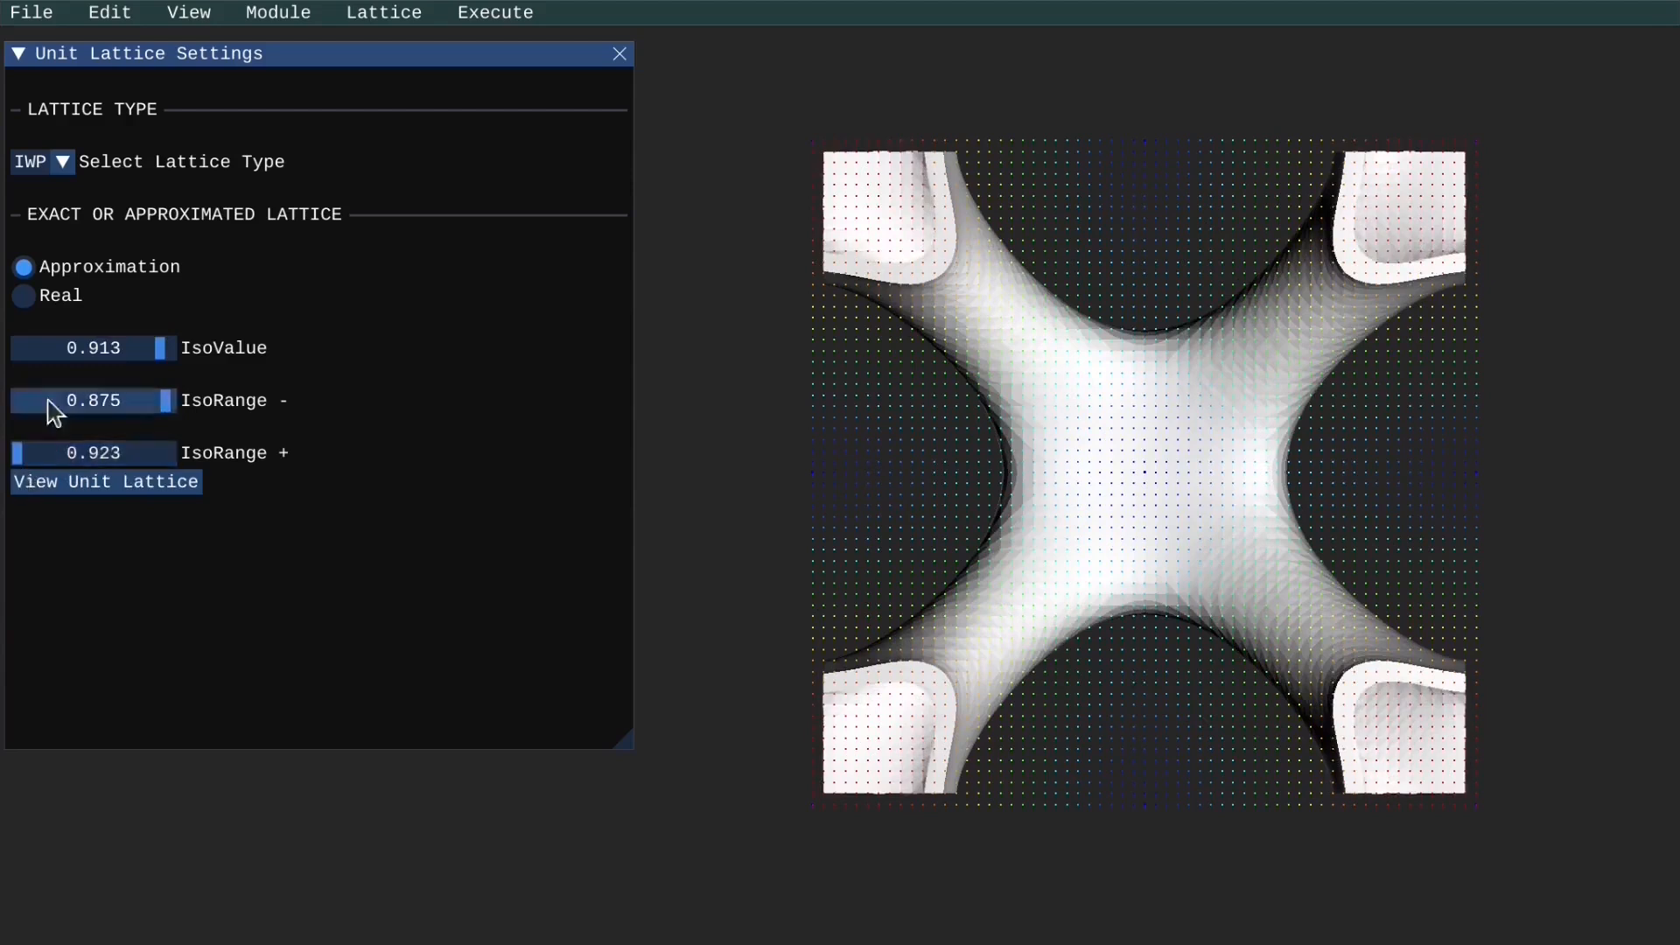
- Switch the lattice type to Cross_Cube and generate its unit lattice
left_click(53, 166)
left_click(48, 289)
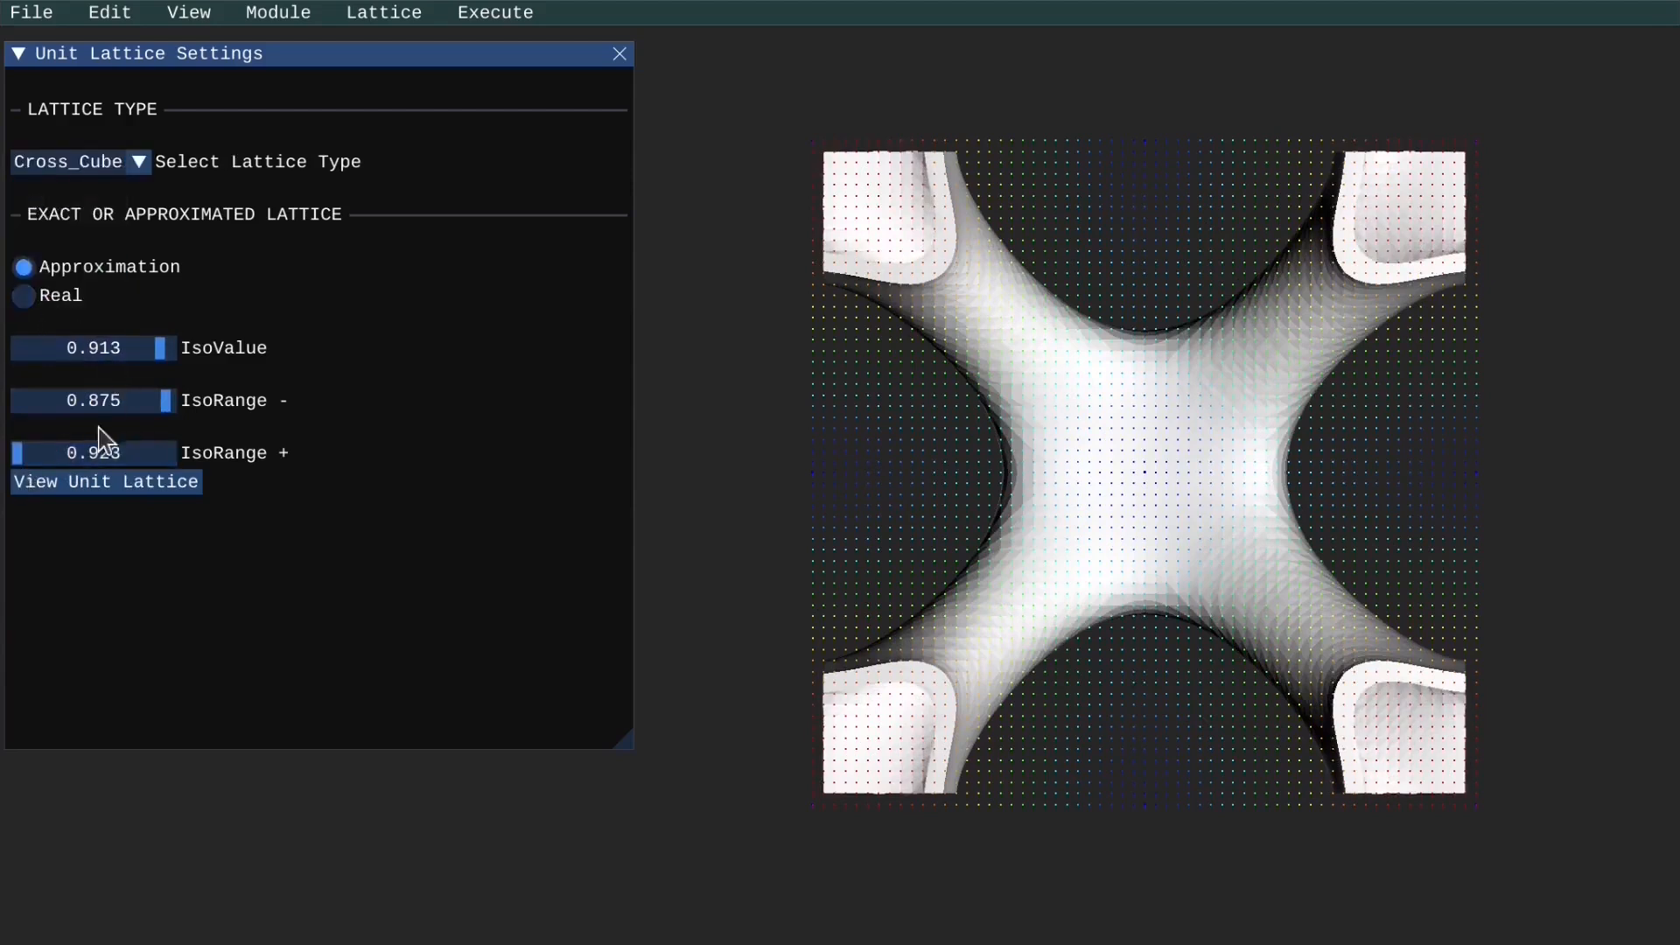
left_click(112, 482)
- Try different iso settings on the Cross_Cube lattice, ending at IsoValue 0.980, IsoRange - 0.641 and IsoRange + 0.990
left_click_drag(157, 401, 38, 406)
left_click_drag(155, 350, 35, 355)
left_click_drag(155, 454, 15, 454)
left_click_drag(36, 359, 16, 354)
left_click_drag(30, 446, 23, 450)
left_click_drag(92, 350, 171, 355)
mouse_move(111, 400)
left_mouse_down()
mouse_move(19, 413)
mouse_move(184, 424)
mouse_move(99, 418)
left_mouse_up()
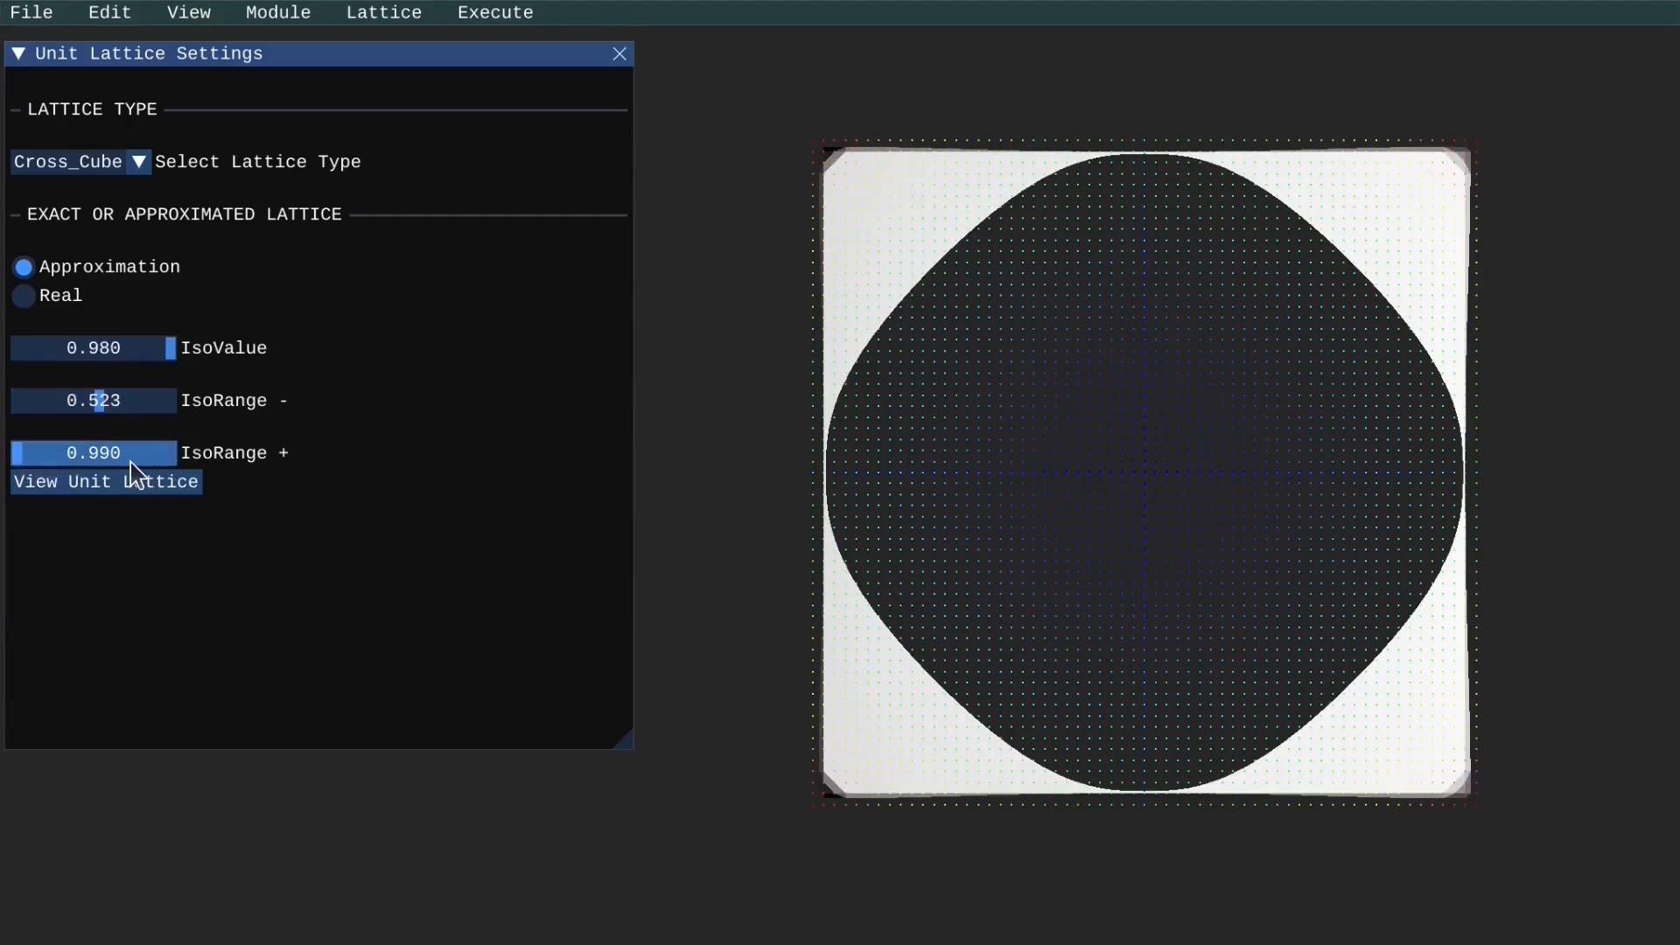
mouse_move(102, 420)
left_mouse_down()
mouse_move(154, 424)
mouse_move(113, 413)
left_mouse_up()
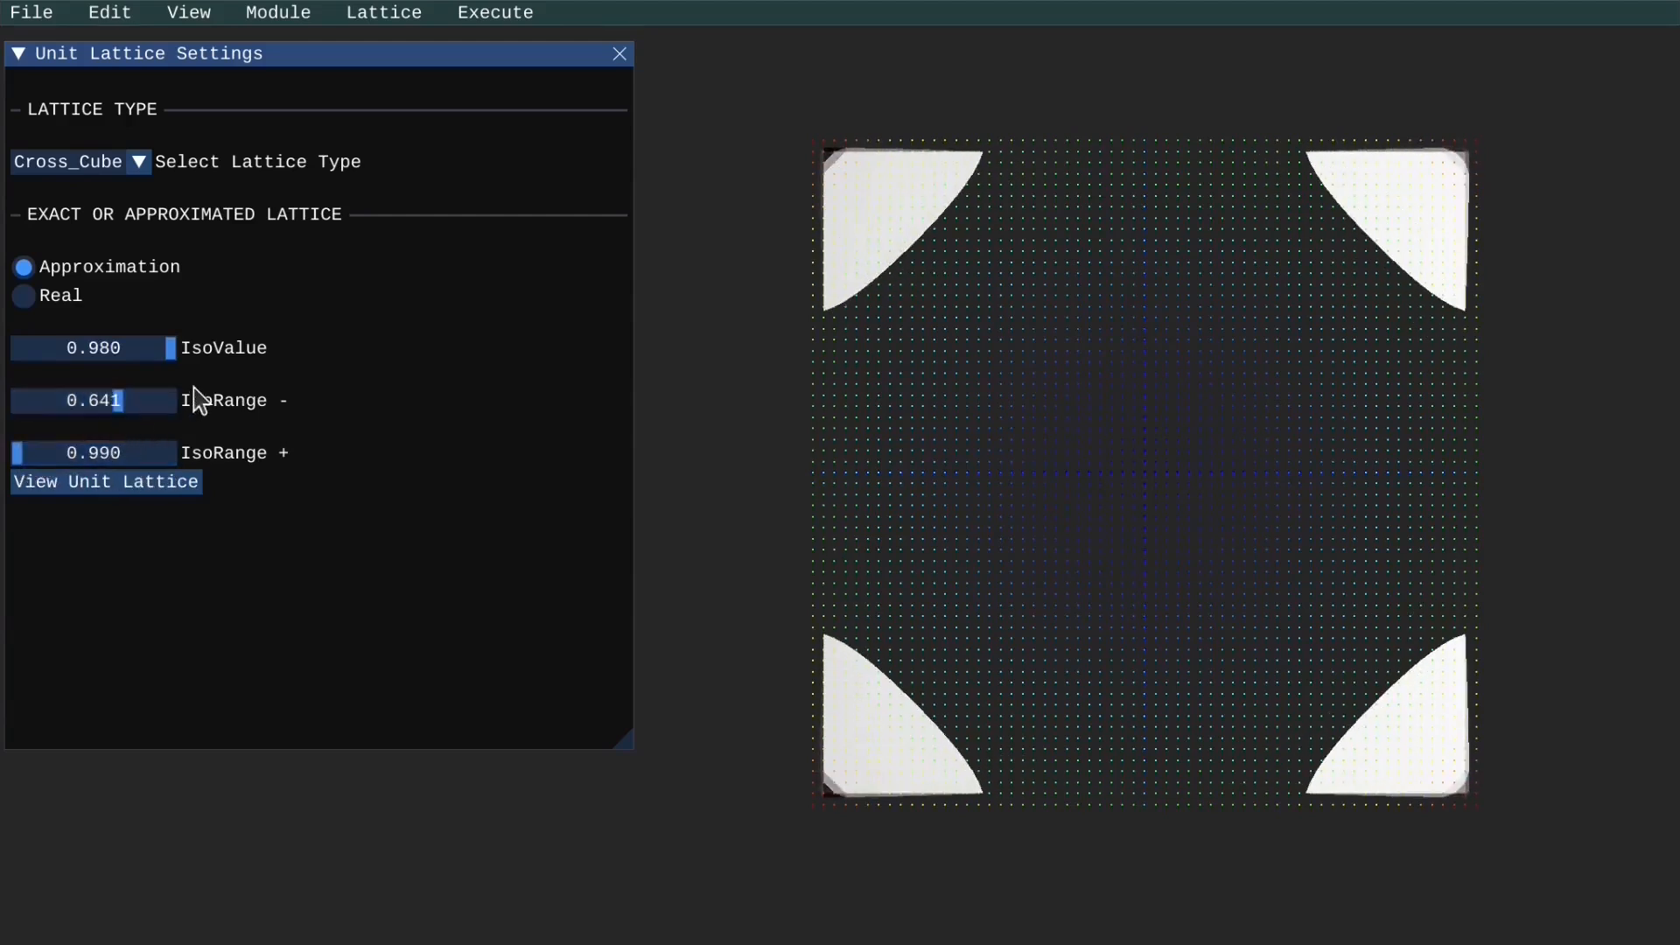
- Vary the Cross_Cube iso settings further, ending at IsoValue 0.980 with IsoRange - at 0.470
left_click_drag(172, 350, 133, 354)
left_click_drag(170, 460, 30, 455)
left_click_drag(159, 401, 105, 405)
left_click_drag(49, 452, 28, 450)
left_click_drag(135, 350, 139, 353)
mouse_move(85, 403)
left_mouse_down()
mouse_move(110, 406)
mouse_move(95, 406)
left_mouse_up()
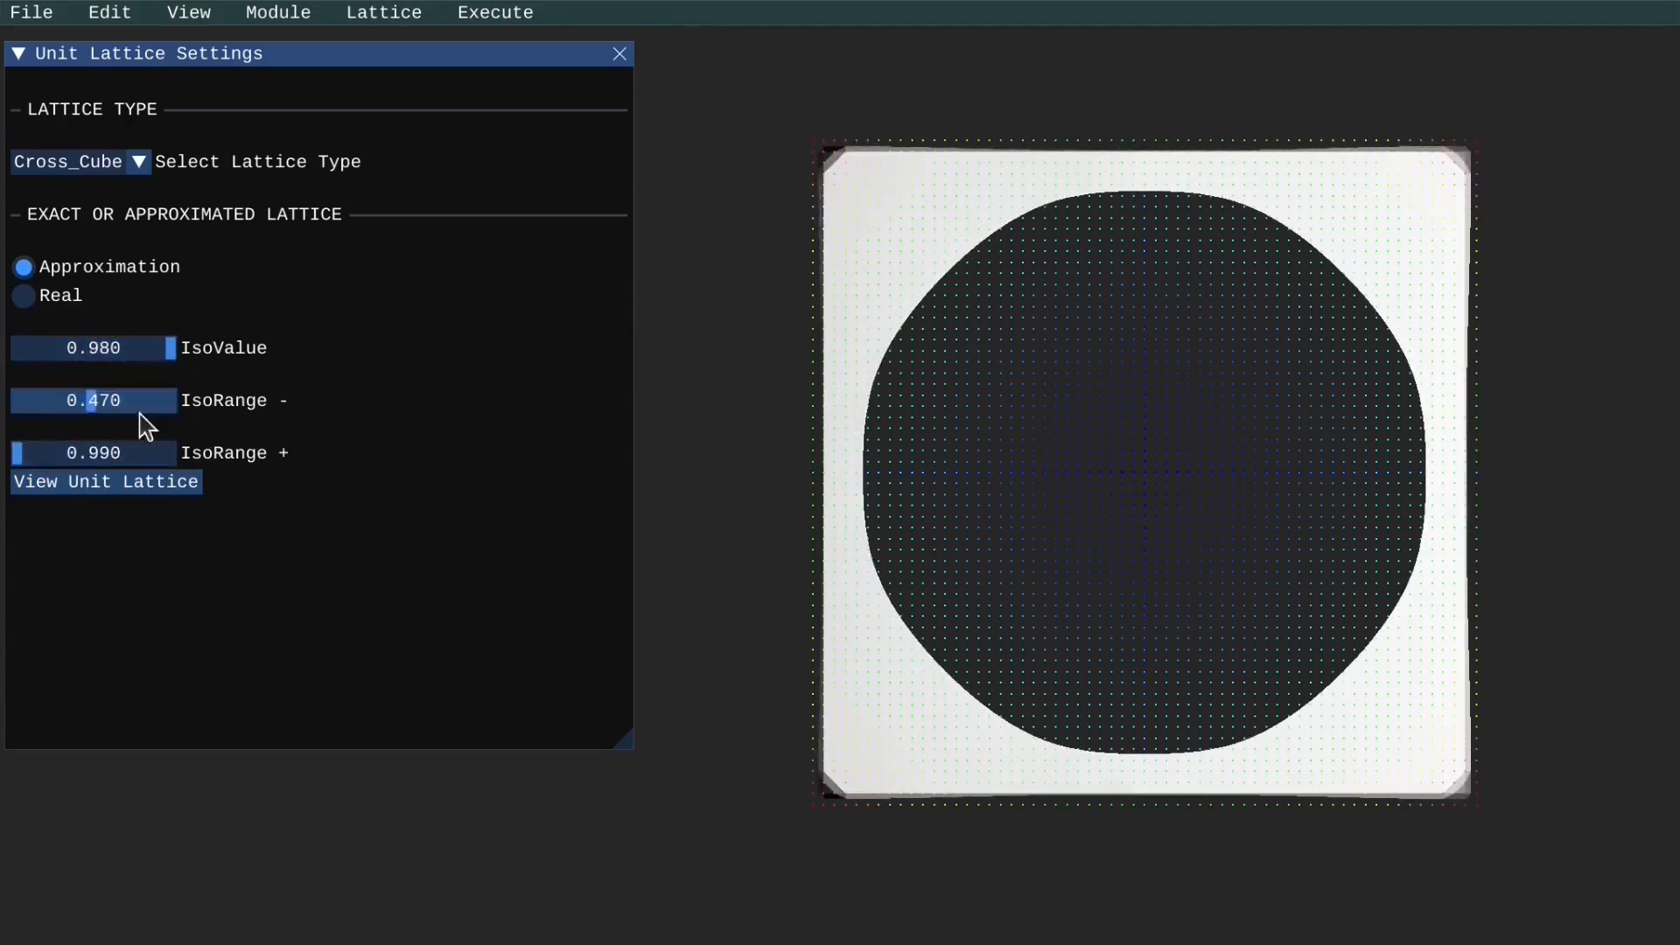
- Generate a Schwarz D unit lattice and adjust it to IsoValue 0.539, IsoRange - 0.385 and IsoRange + 0.591
left_click(135, 166)
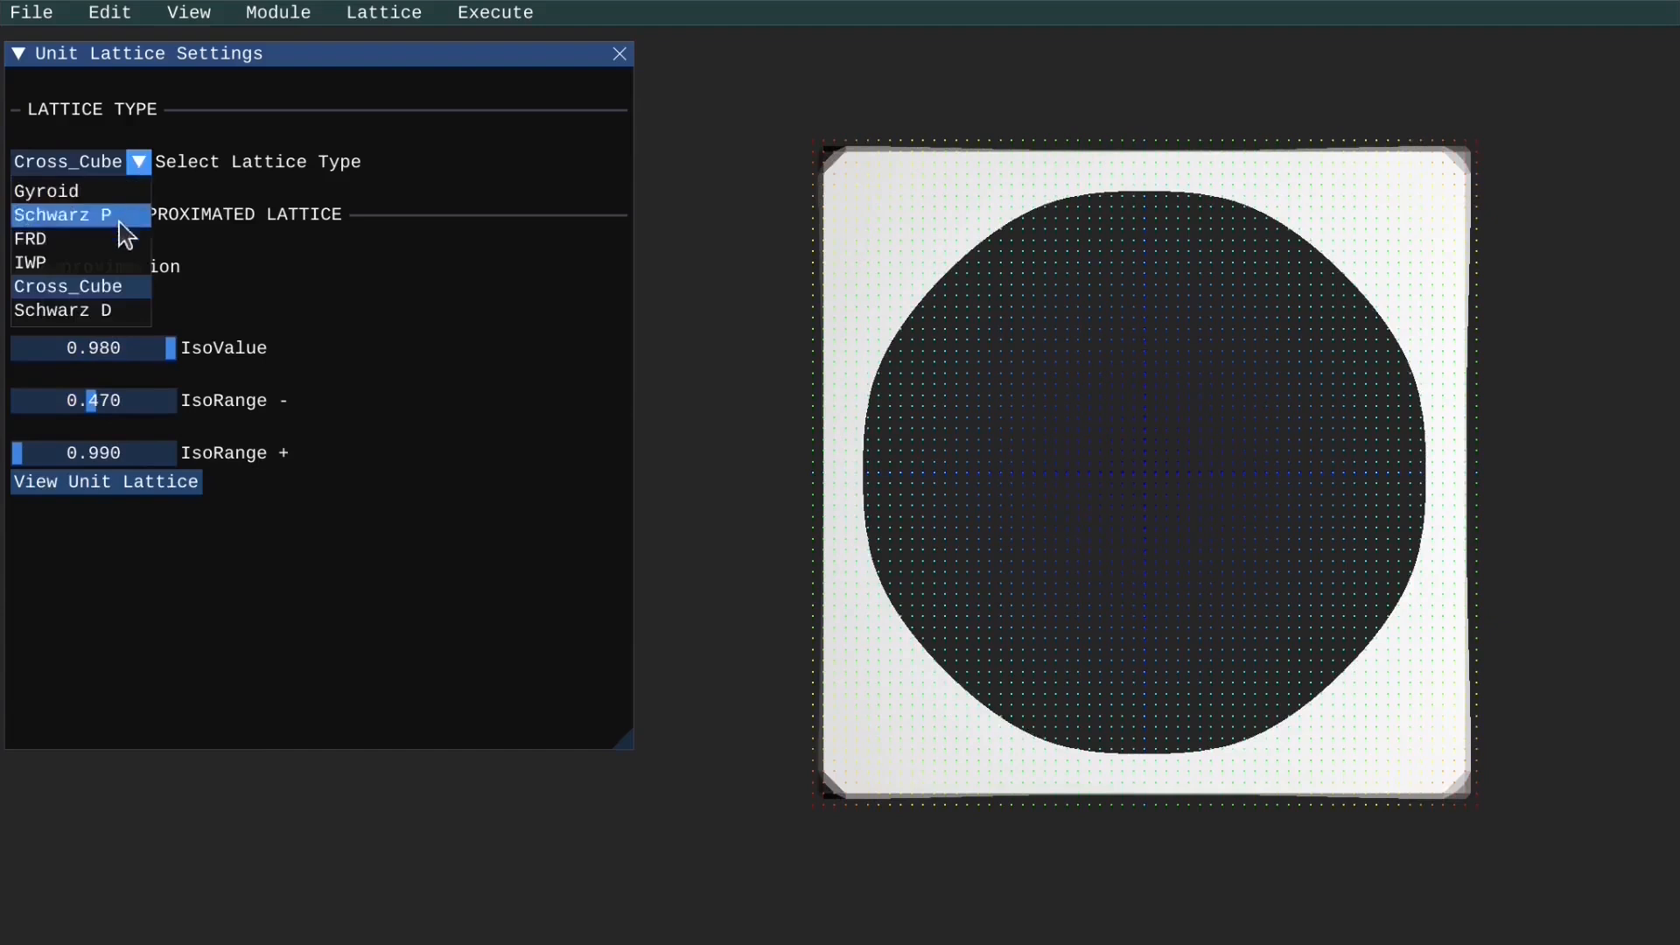
left_click(114, 311)
left_click(117, 484)
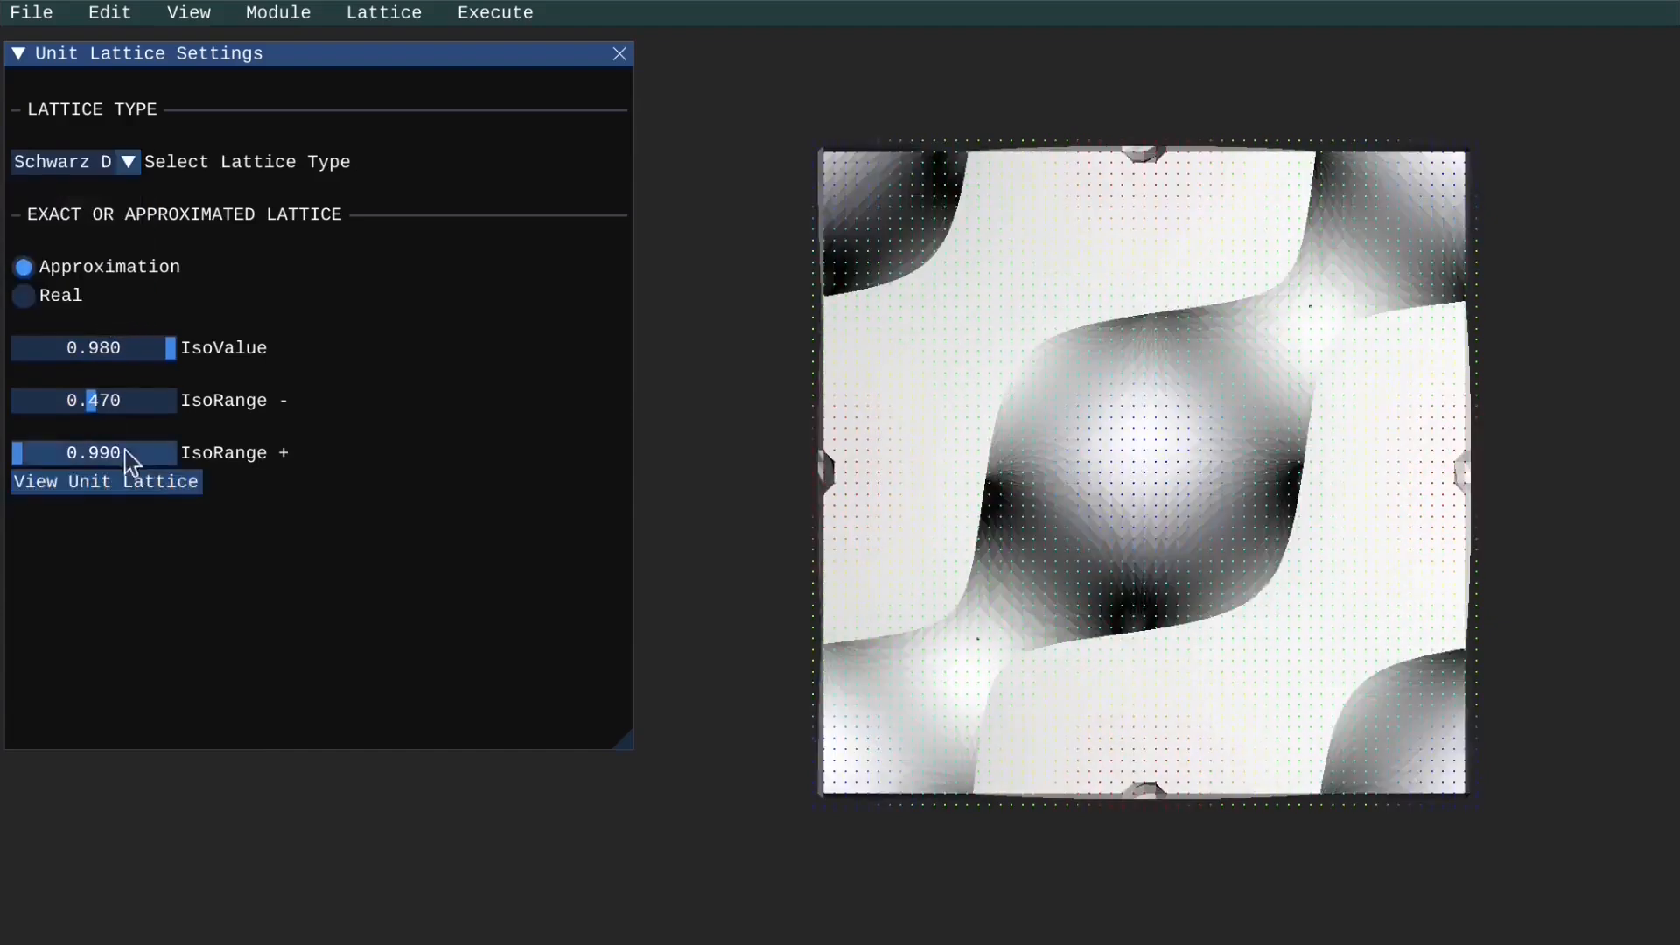
mouse_move(94, 407)
left_mouse_down()
mouse_move(44, 399)
mouse_move(118, 412)
left_mouse_up()
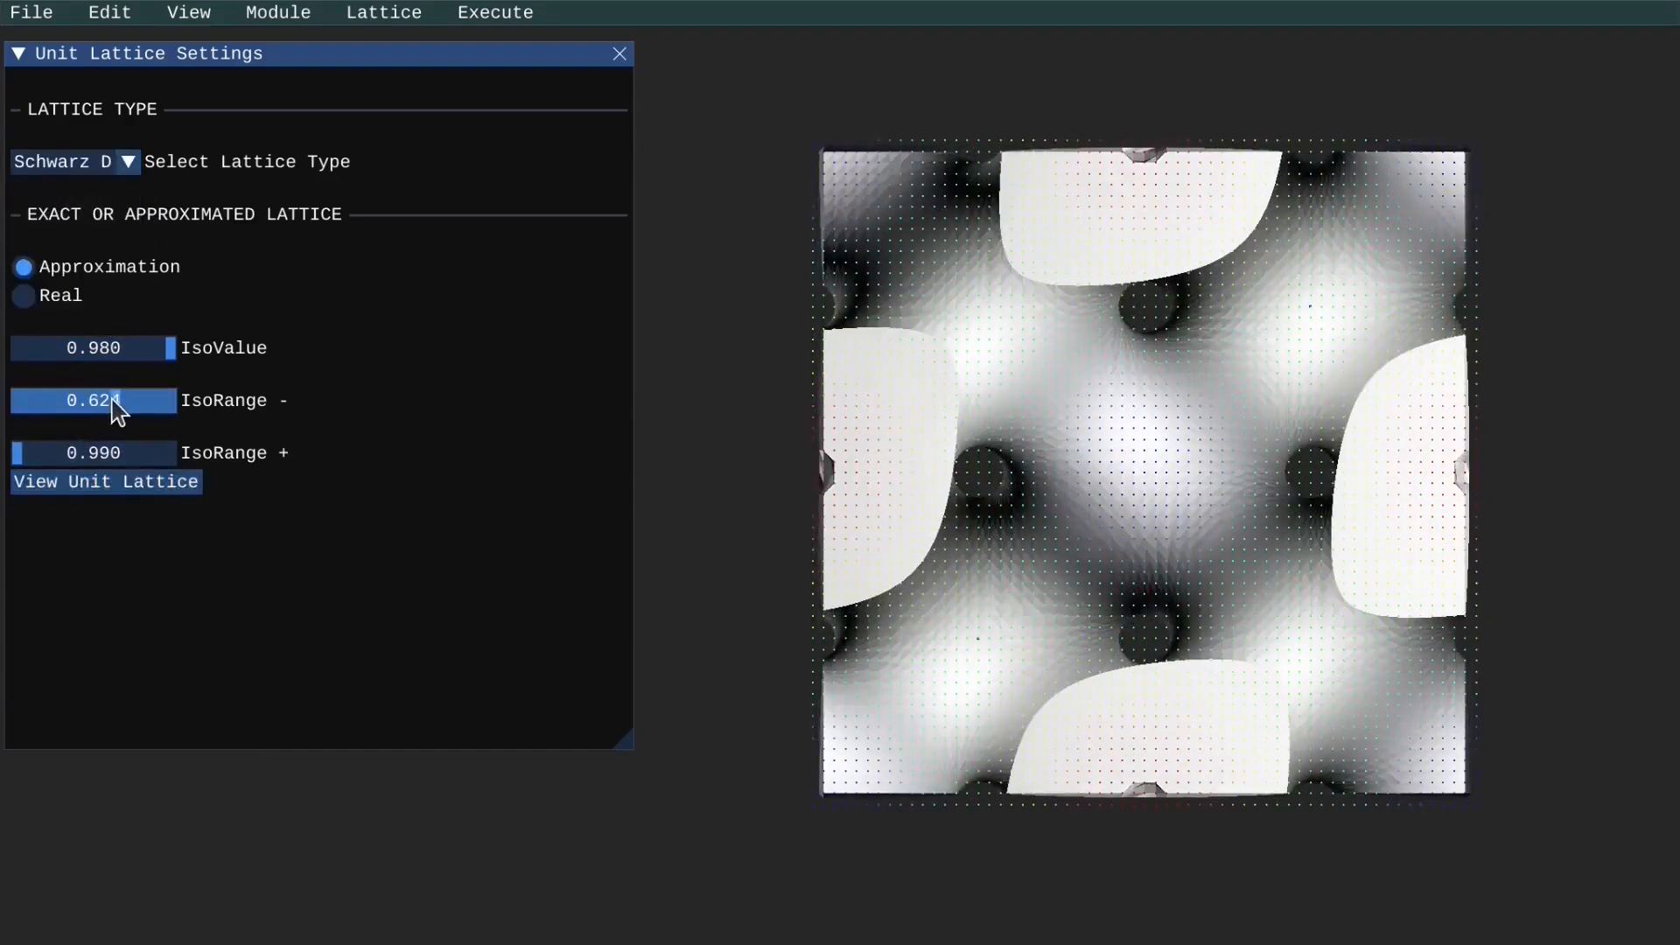
left_click_drag(166, 348, 100, 353)
left_click_drag(170, 452, 33, 448)
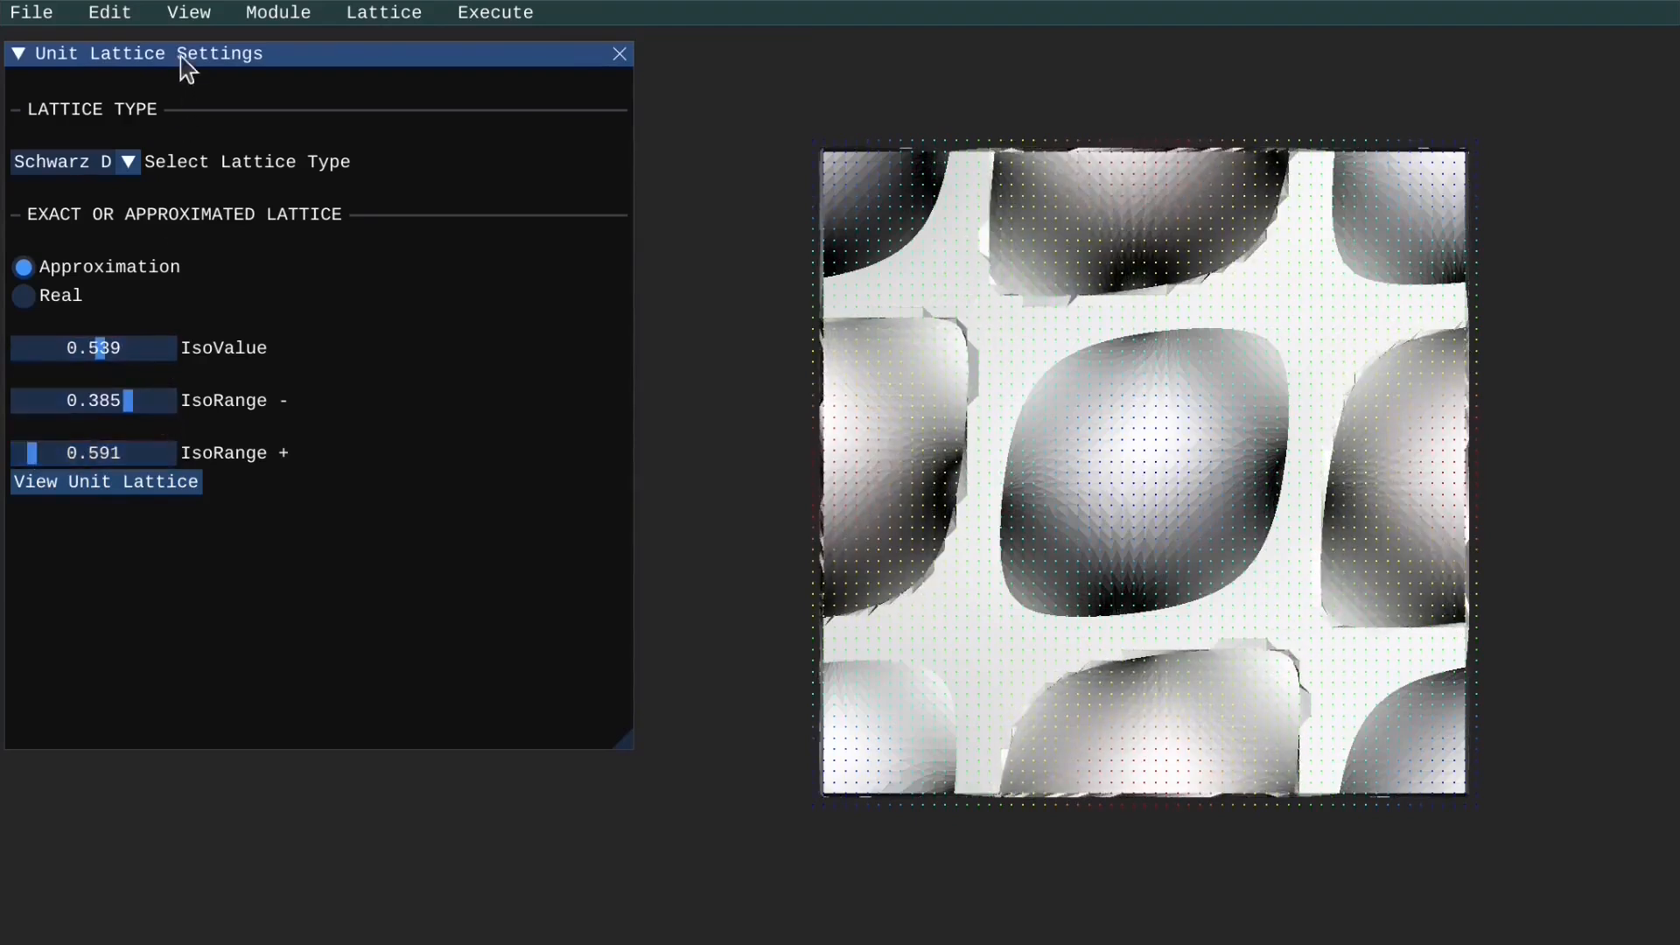
- In the view settings, turn on rotation of the model and reduce Point Size4
left_click(188, 13)
left_click(200, 44)
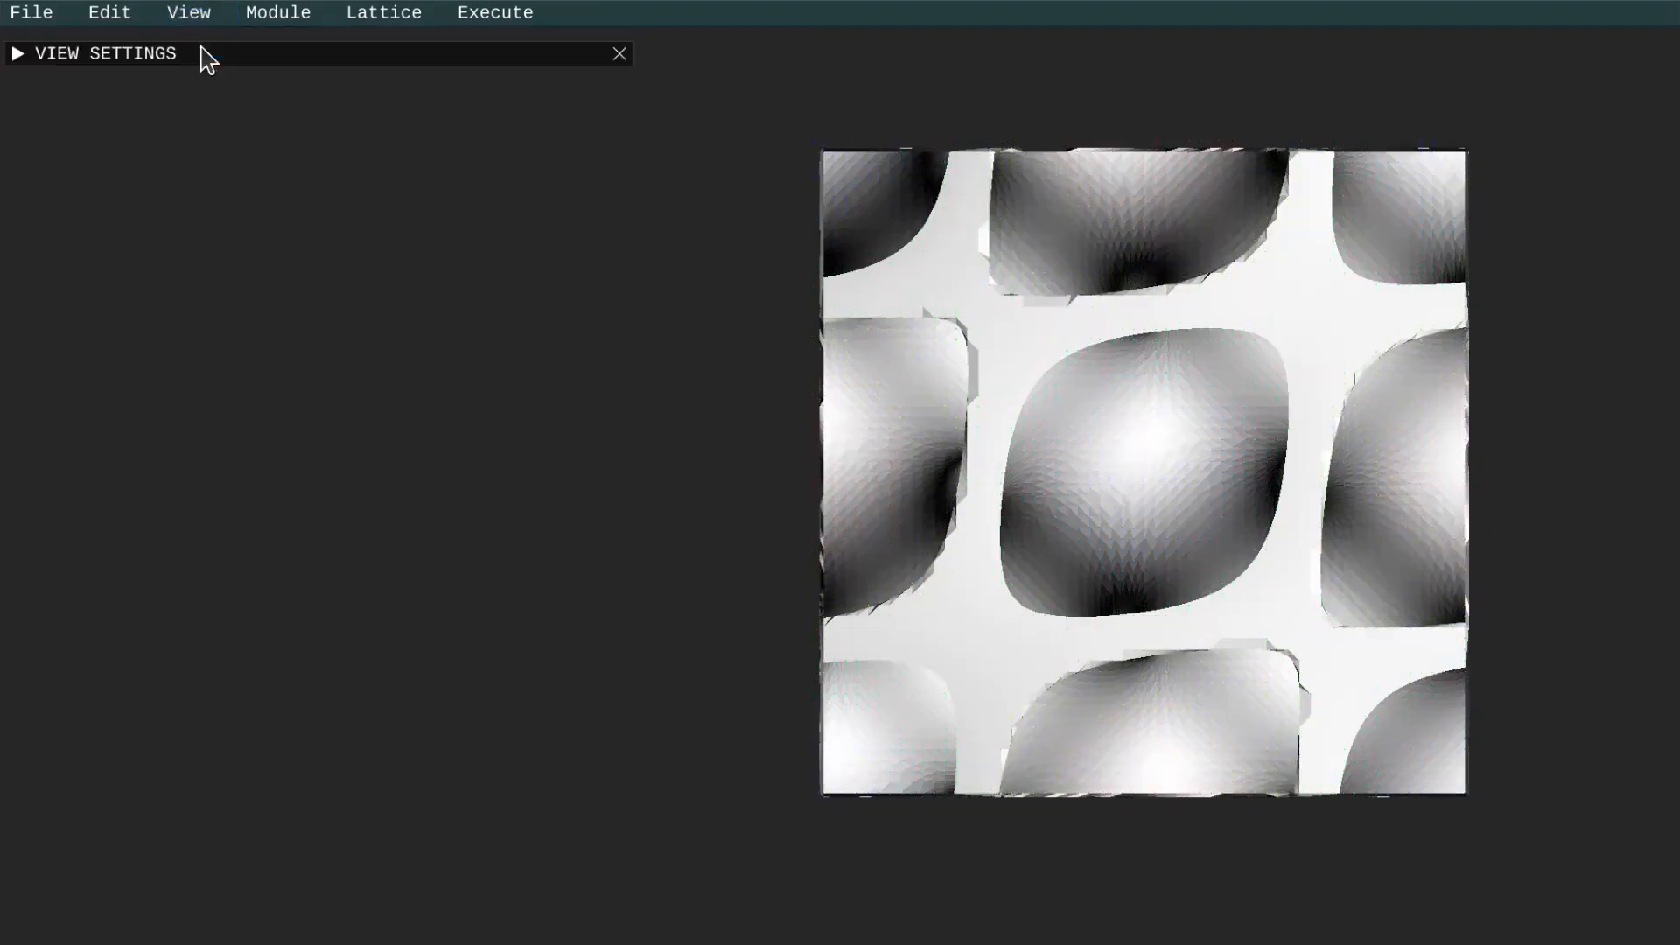
left_click(17, 54)
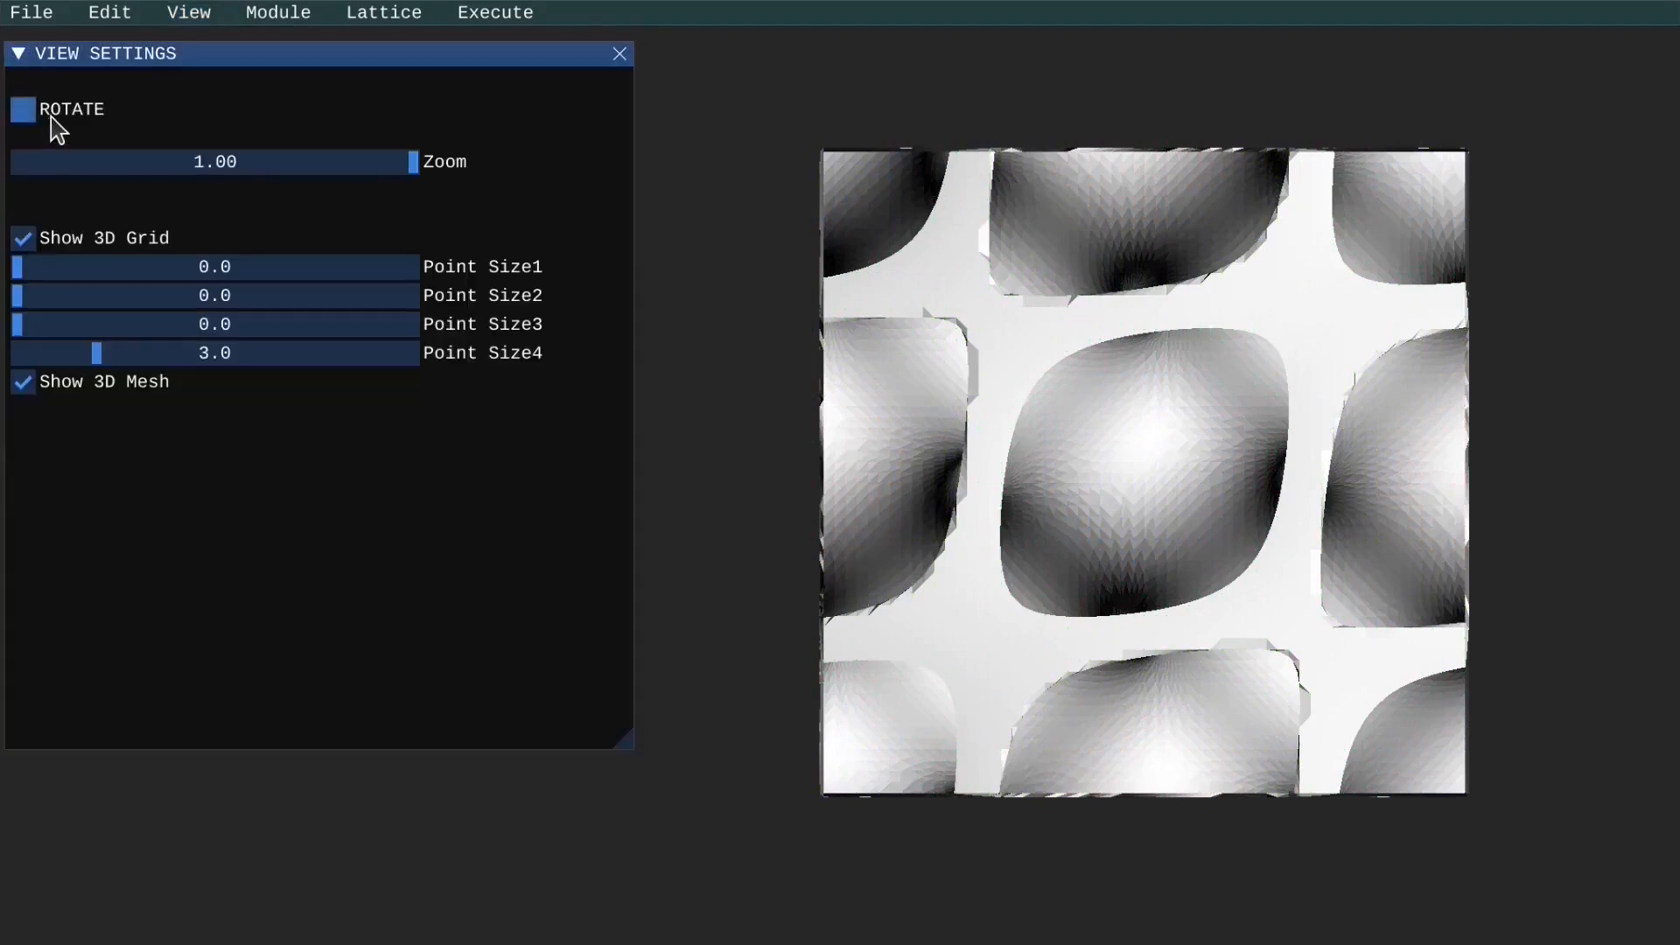
left_click(51, 117)
left_click_drag(99, 358, 32, 358)
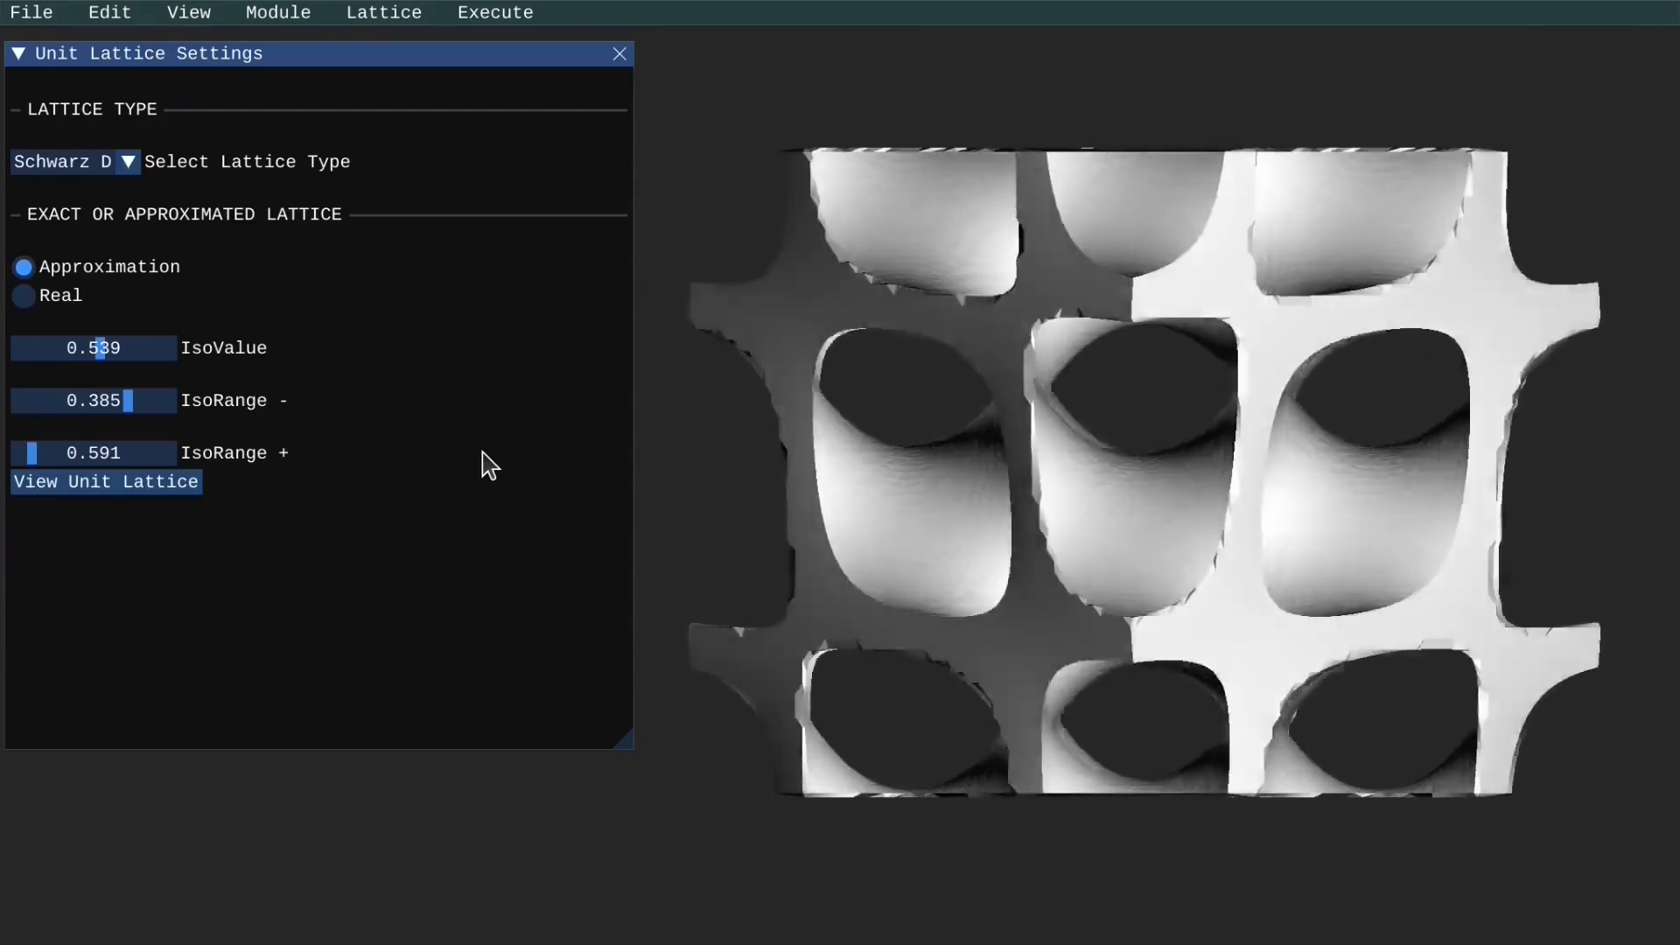
- Adjust the rotating Schwarz D lattice to IsoValue 0.518, IsoRange - 0.508 and IsoRange + 0.617
left_click_drag(132, 405, 53, 401)
left_click_drag(119, 406, 111, 408)
mouse_move(36, 451)
left_mouse_down()
mouse_move(140, 462)
mouse_move(25, 457)
left_mouse_up()
left_click_drag(100, 348, 172, 349)
left_click_drag(77, 404, 156, 426)
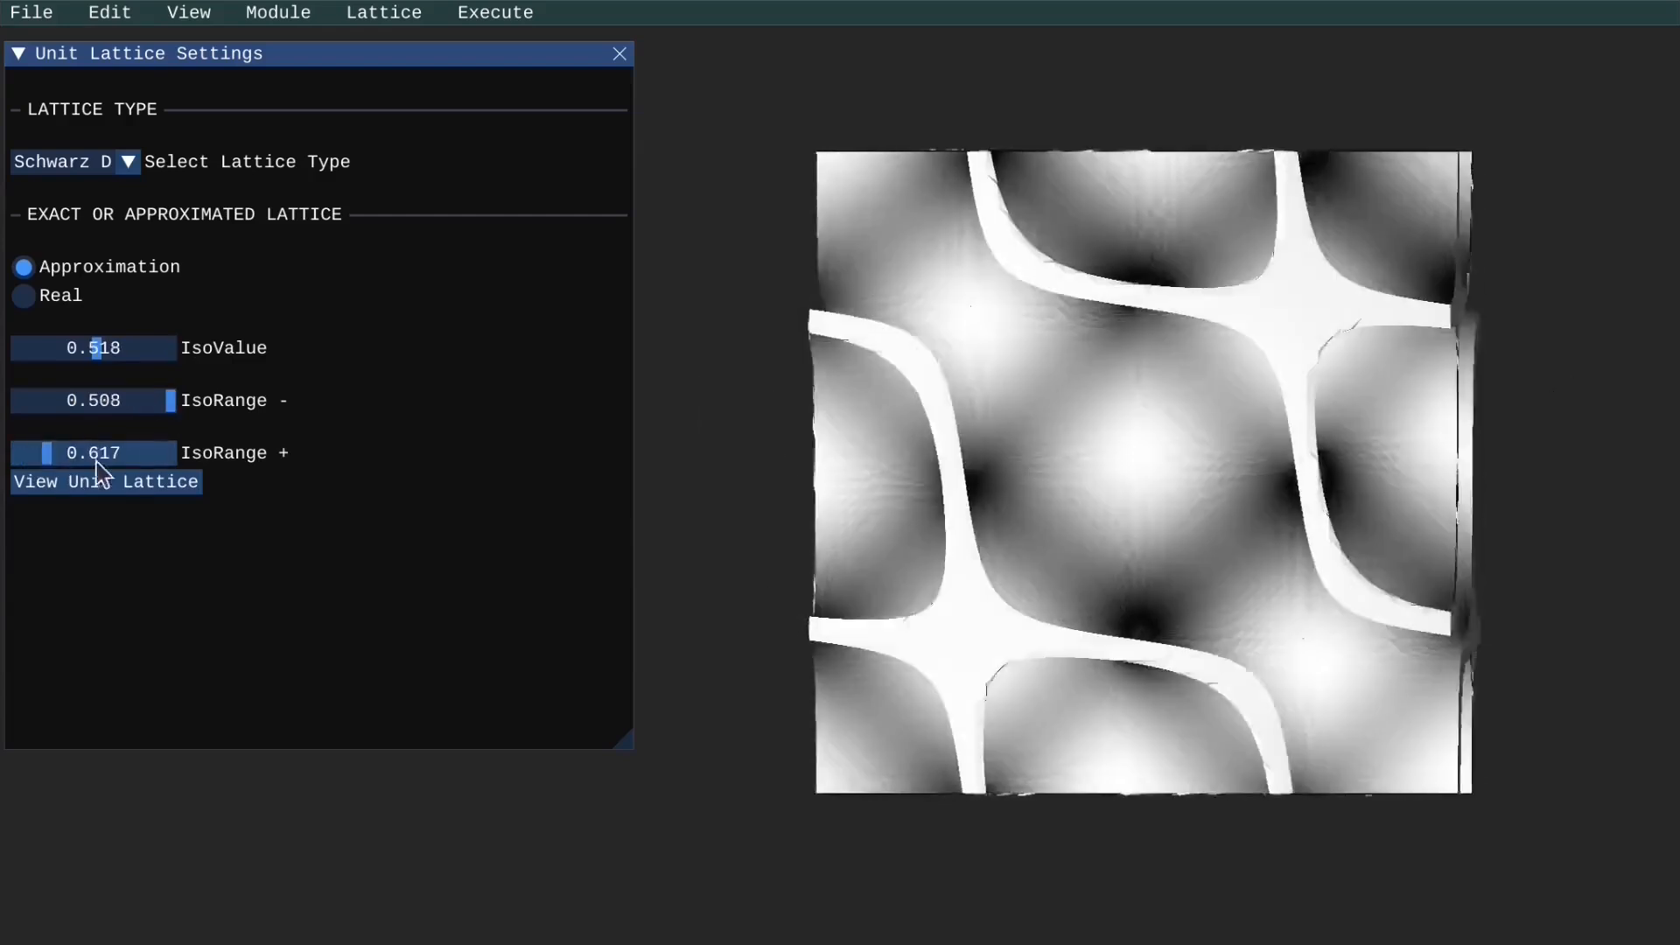
- Raise the Schwarz D lattice to IsoValue 0.980 and IsoRange + 0.990, with IsoRange - at 0.705
left_click_drag(95, 455, 35, 456)
left_click_drag(170, 401, 172, 350)
left_click_drag(50, 401, 128, 409)
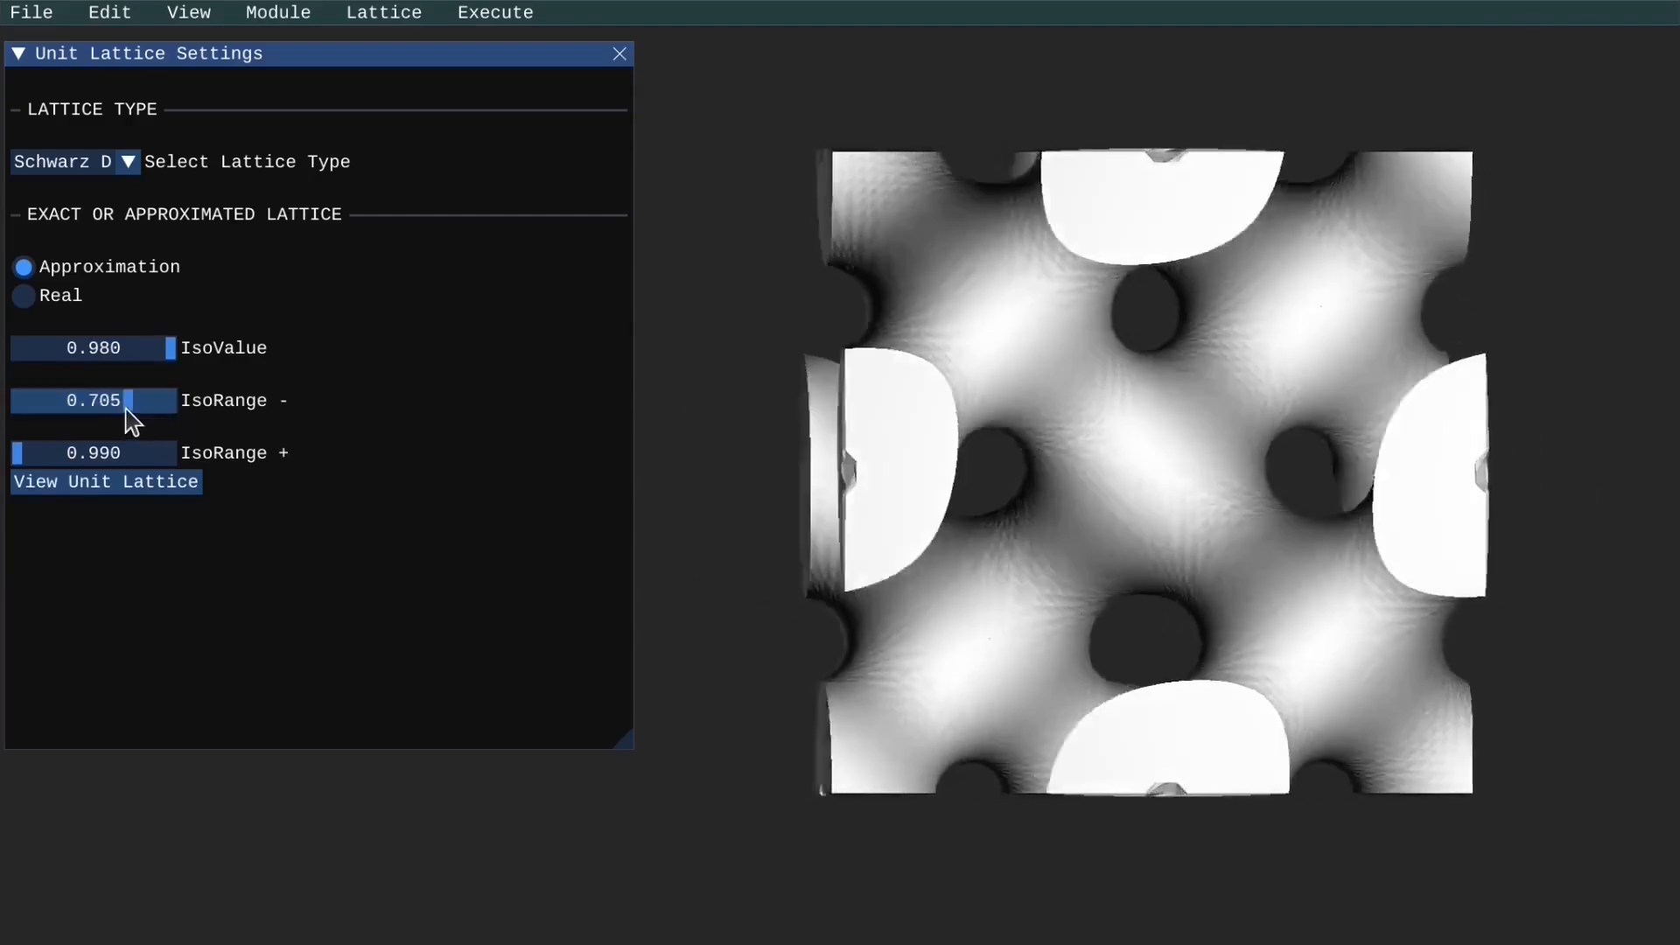